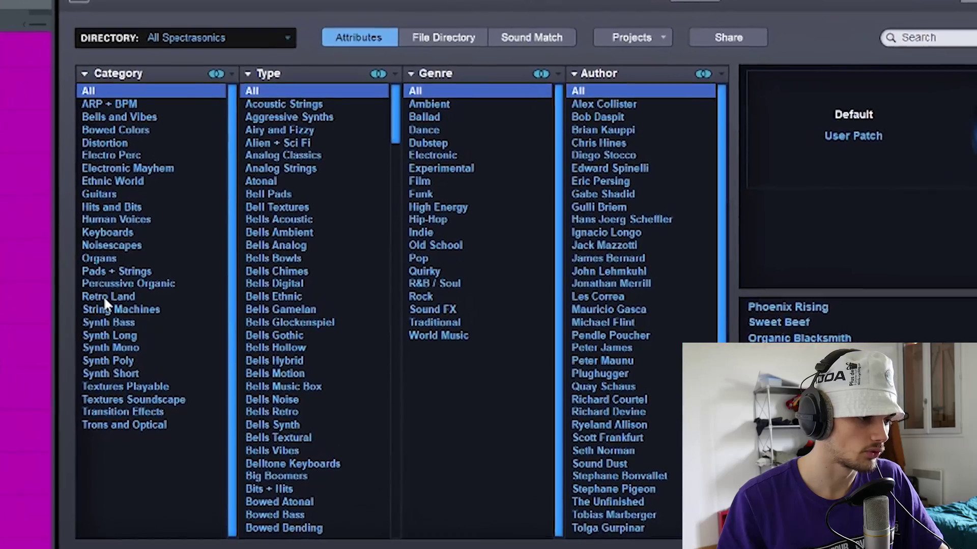
Step: Filter the Omnisphere patches to the Retro Land category and copy the MiniSynth channel's notes into the Omnisphere channel
click(117, 302)
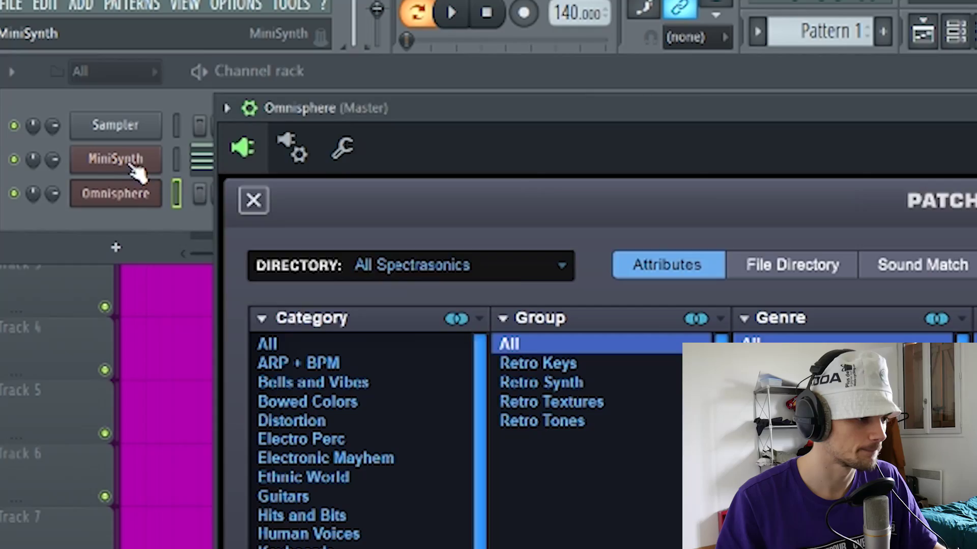
right_click(114, 159)
click(327, 183)
right_click(120, 193)
click(345, 238)
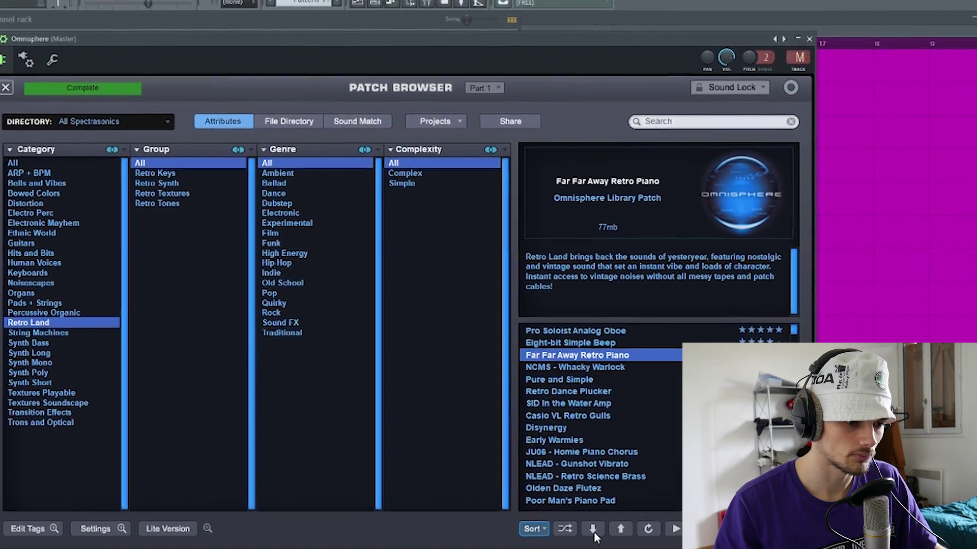
Step: Step through the Retro Land patches to load SID In the Water Amp and close the Omnisphere window
click(593, 530)
click(593, 530)
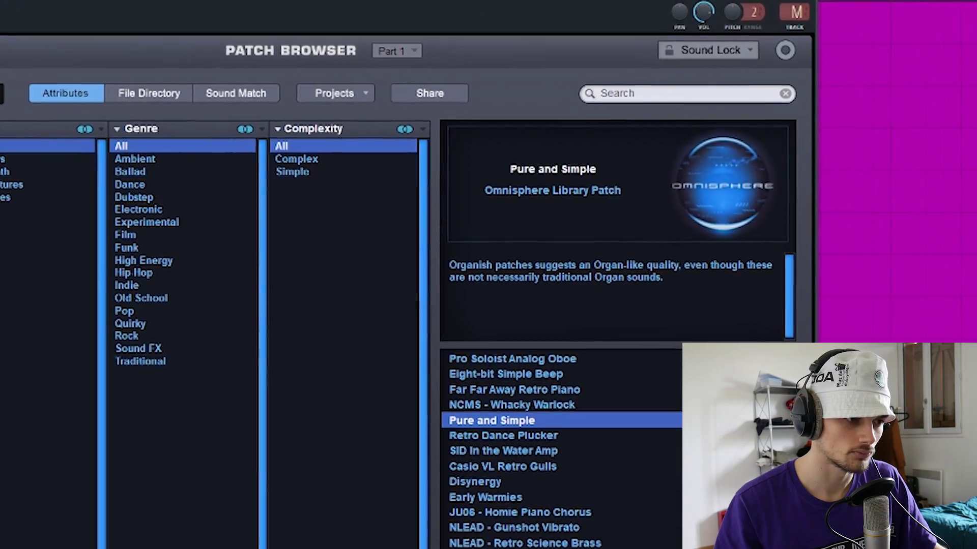
key(Down)
key(Down)
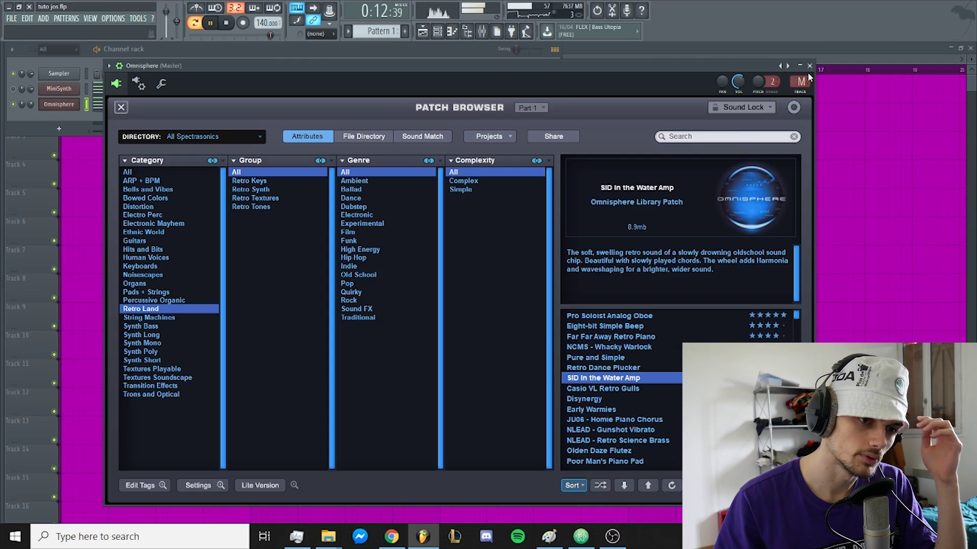
click(809, 65)
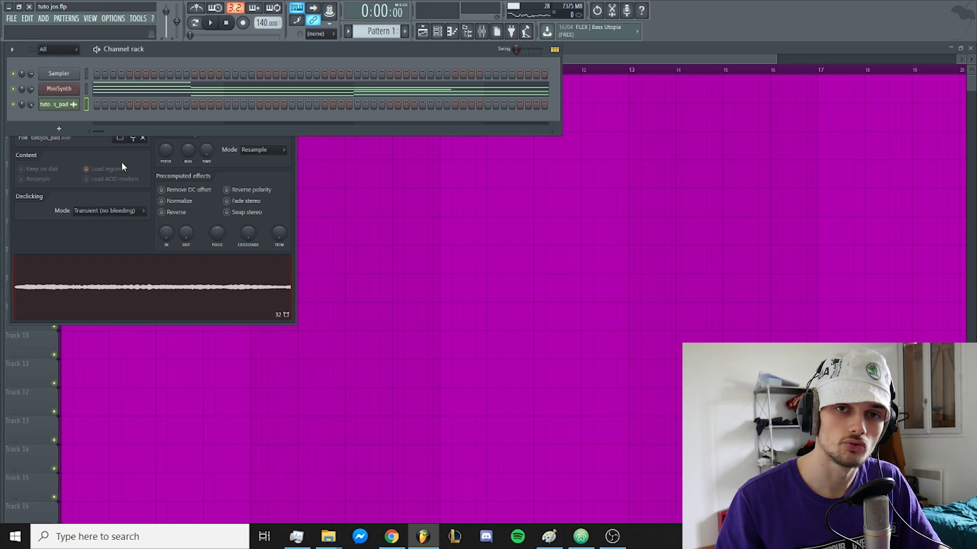
Step: Add RC-20 Retro Color to slot 5 of the tutojos_pad mixer track
click(98, 152)
key(F9)
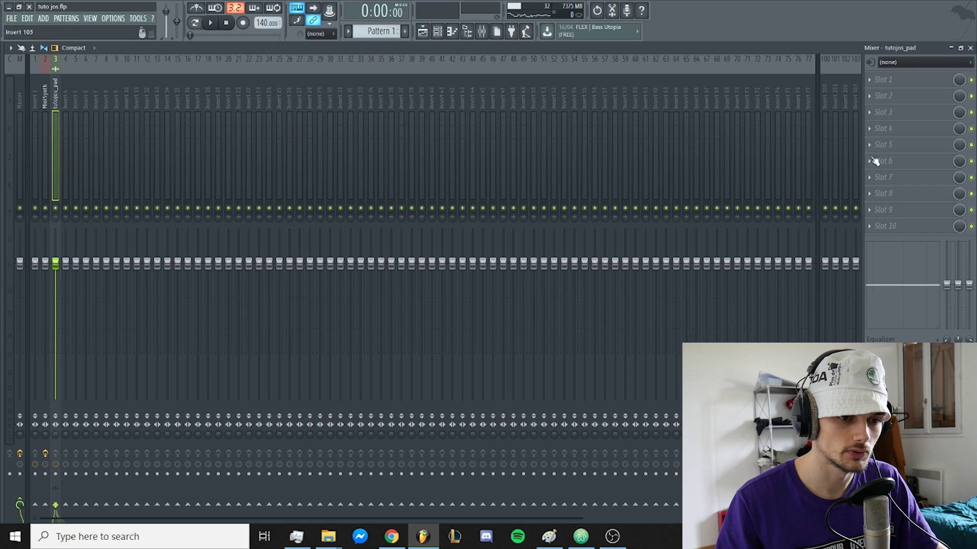
click(892, 147)
click(844, 357)
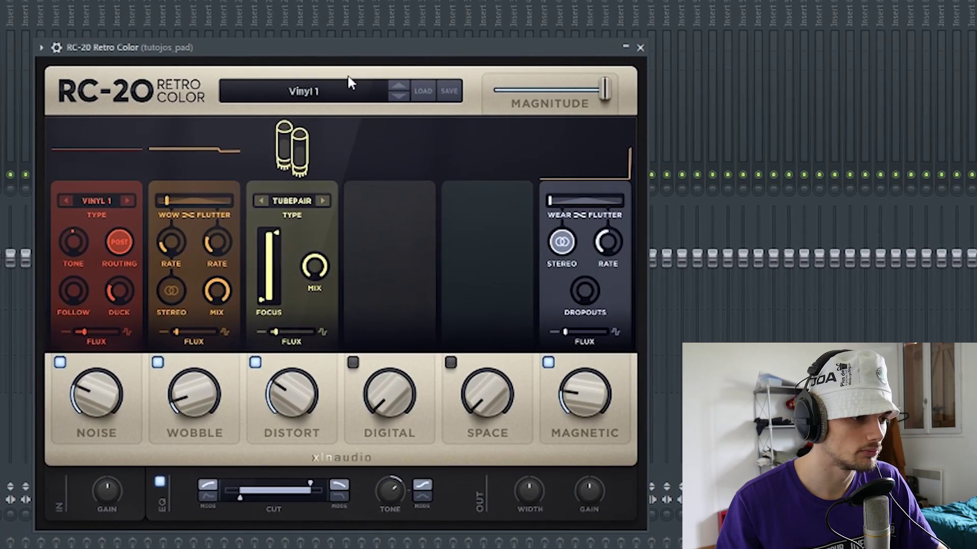
Step: Step through the RC-20 Retro Color presets for the pad and open the effect choices for slot 8
click(239, 131)
key(Down)
key(Down)
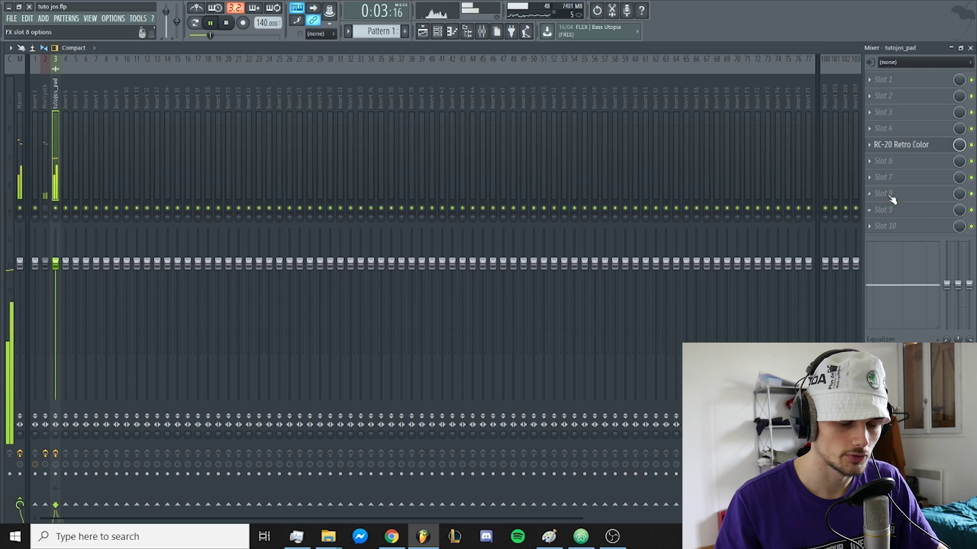
click(890, 200)
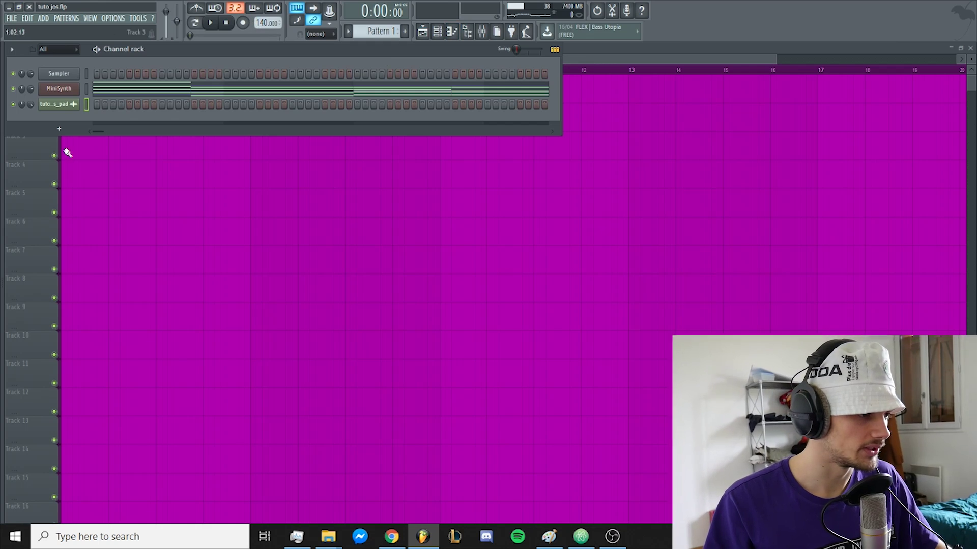
Step: Add a new Omnisphere channel and filter its patches to the Retro Land category
click(45, 126)
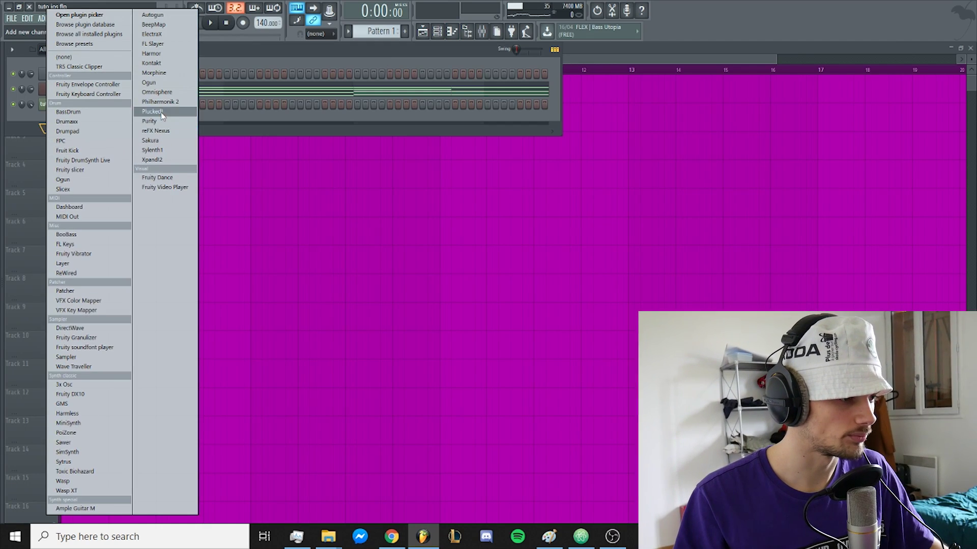
click(157, 92)
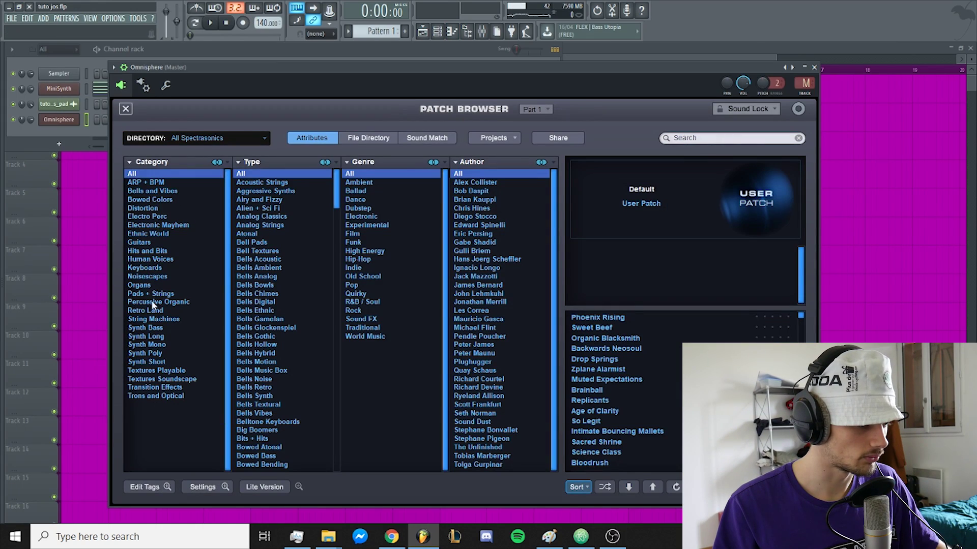
click(152, 309)
Step: Search the Retro Land patches for "lead" and load NCMS - Whacky Warlock
click(687, 139)
text(lead)
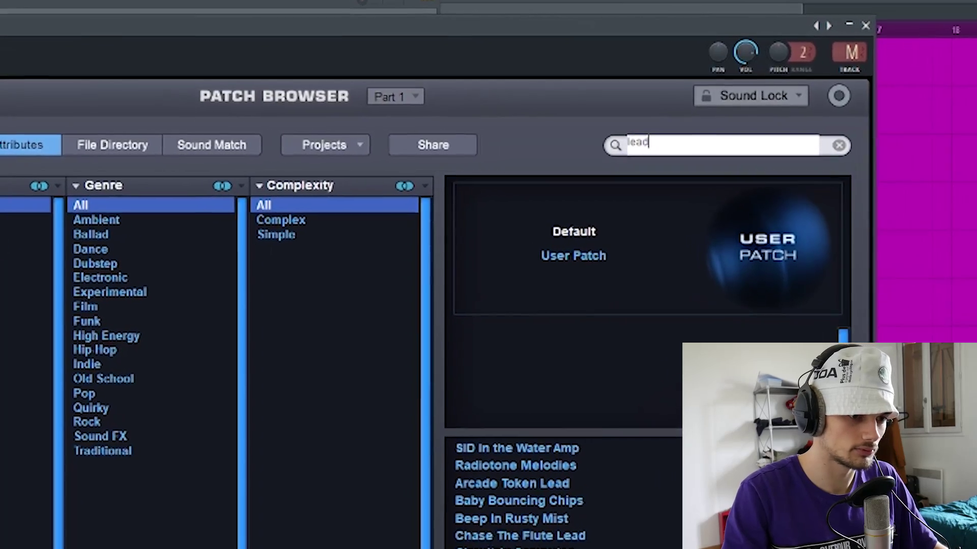
key(Return)
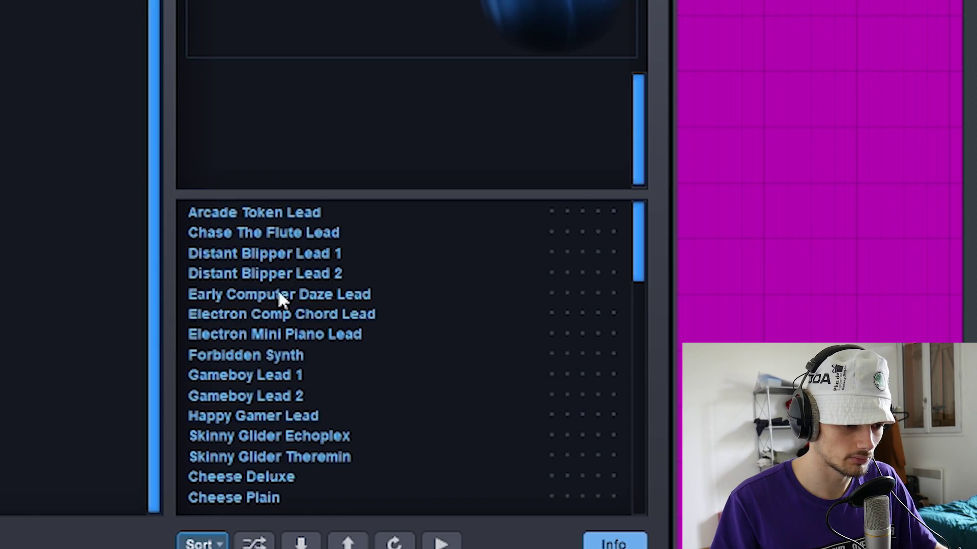
click(241, 476)
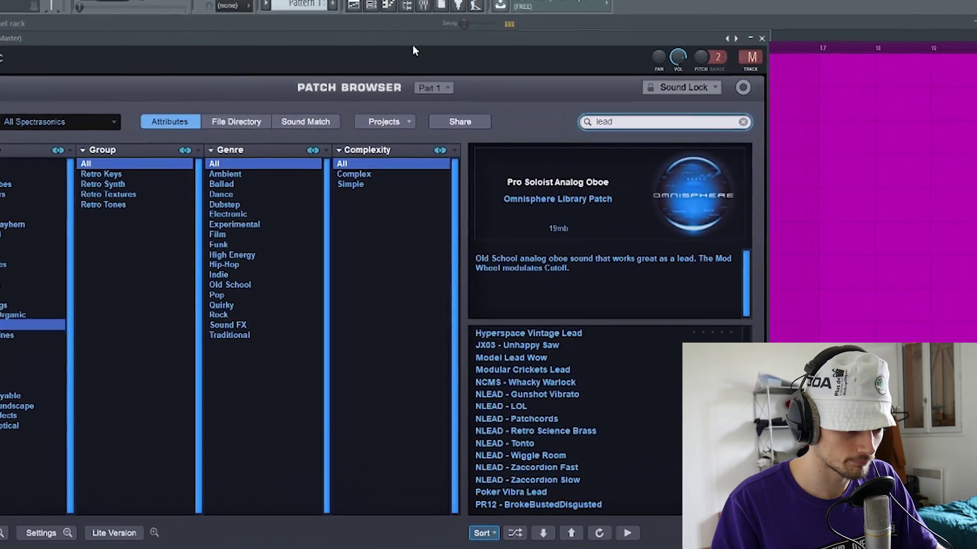
click(481, 413)
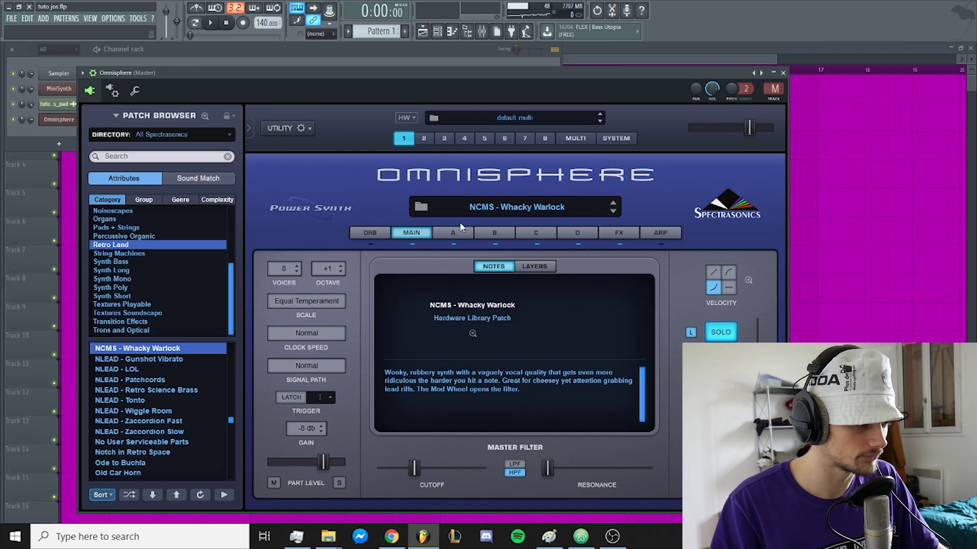
right_click(295, 11)
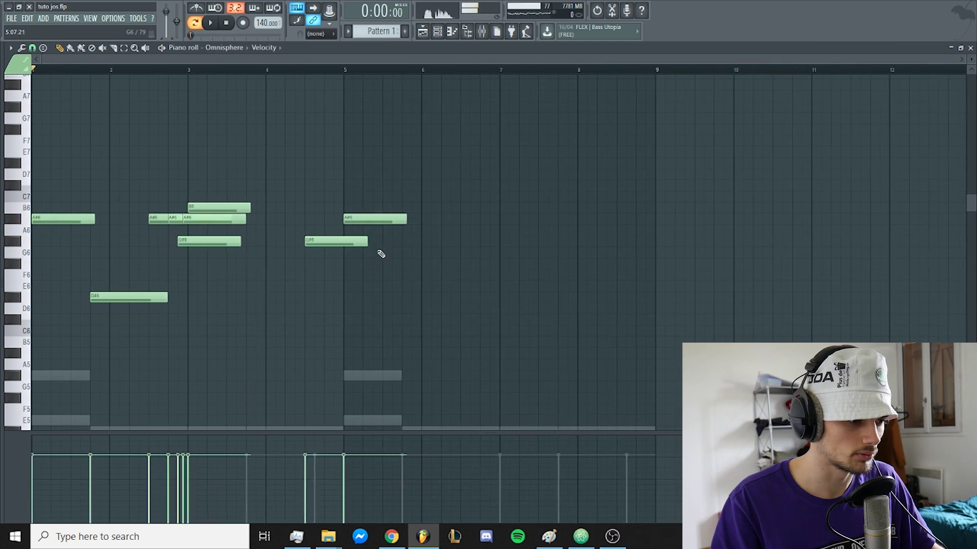
Step: Delete the A#6 note at bar 5 of the lead melody and shorten the preceding G#6 note to end at bar 5
right_click(376, 219)
drag(367, 242, 335, 243)
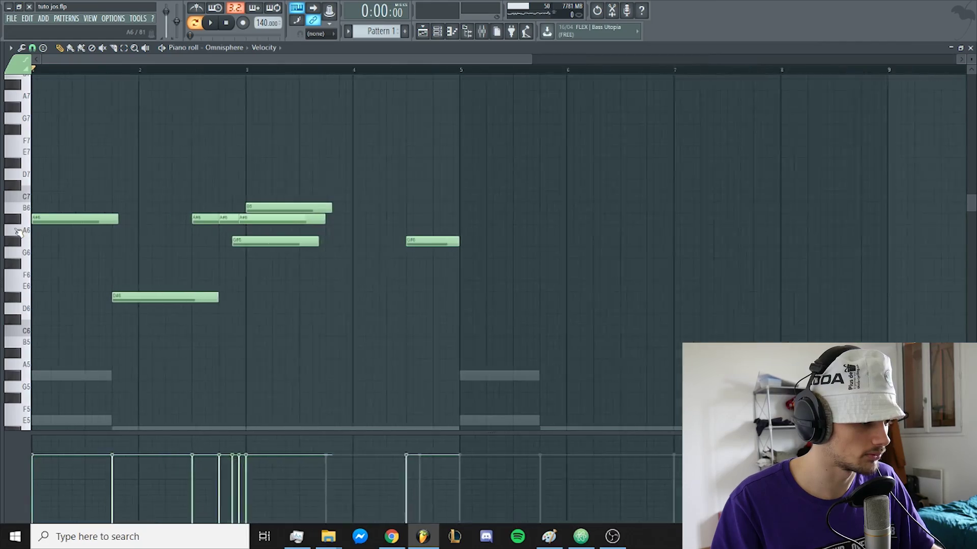
scroll(18, 231, up, 4)
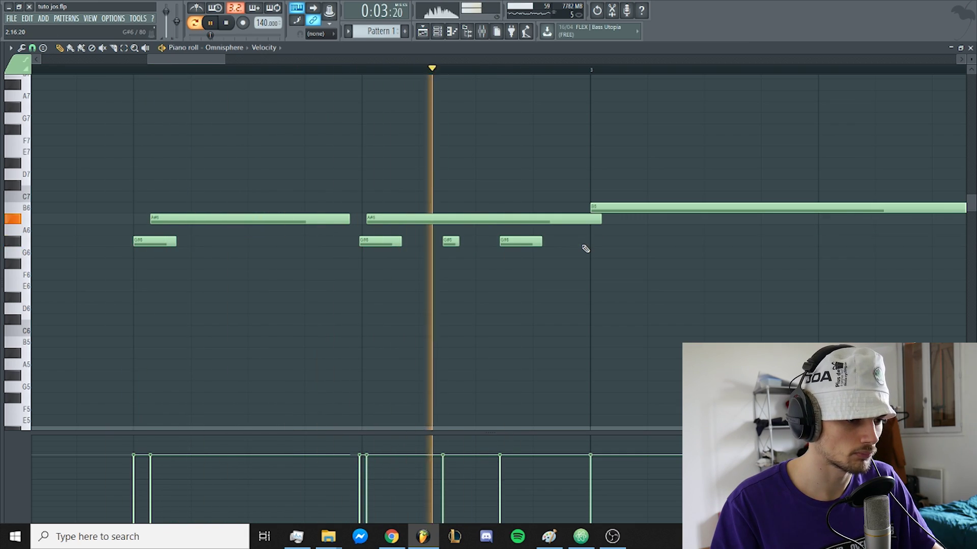
Step: Select bars 1 to 4 of the lead melody and duplicate them into bars 5 to 8
scroll(585, 249, down, 3)
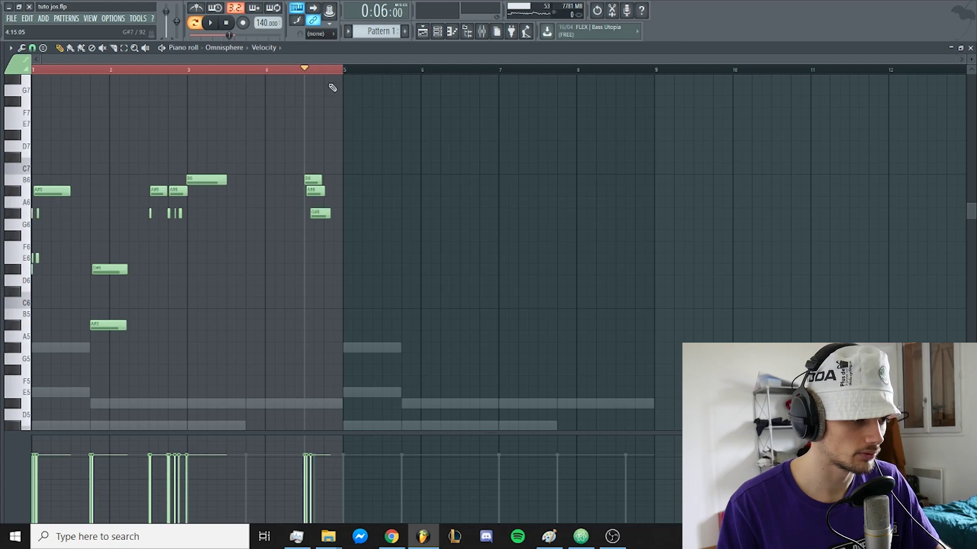
drag(343, 70, 34, 70)
key(ctrl+b)
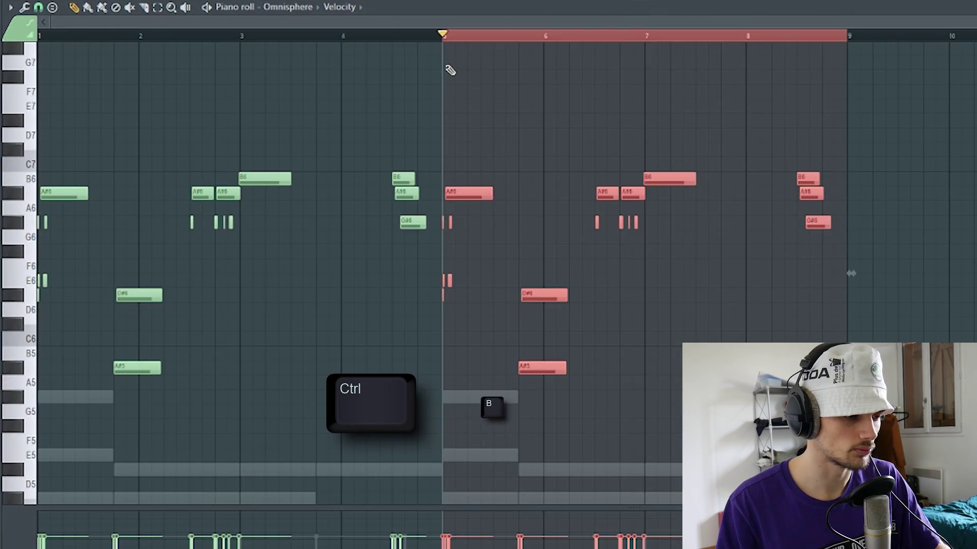
click(498, 42)
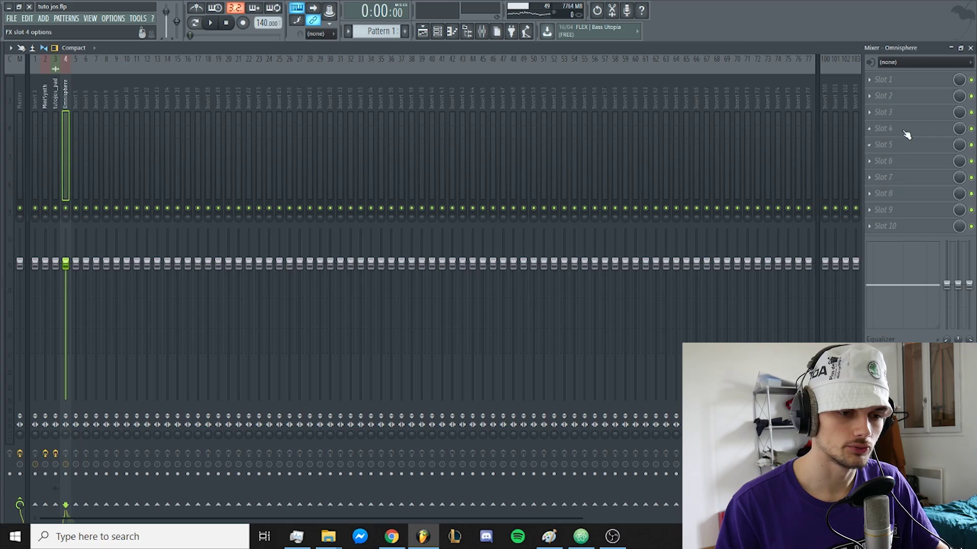
Step: Add Fruity Flangus to slot 3 of the Omnisphere mixer track
click(905, 133)
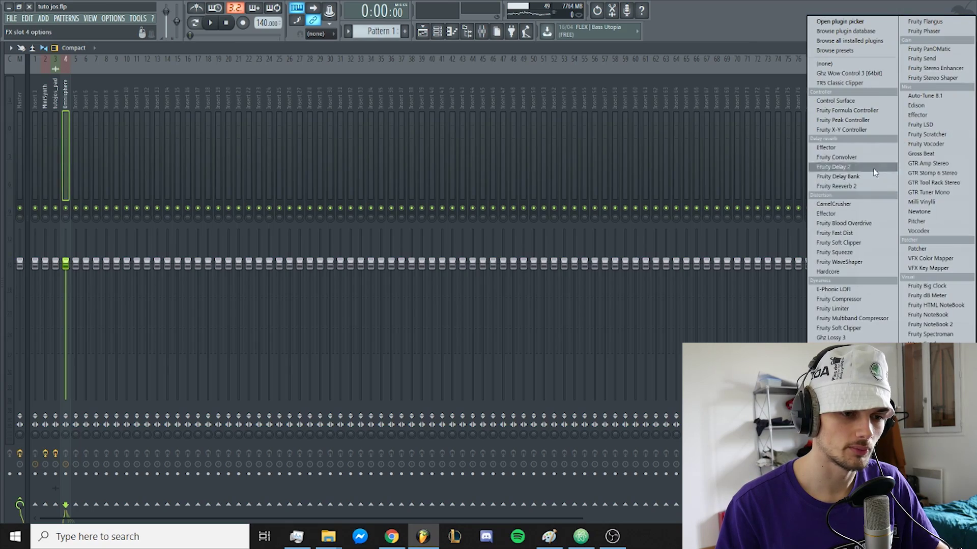
click(591, 128)
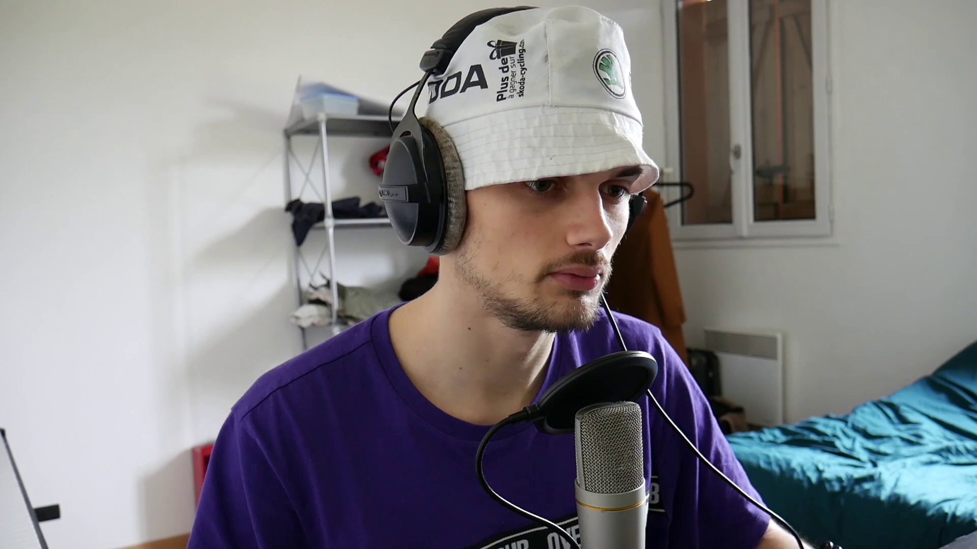
click(885, 112)
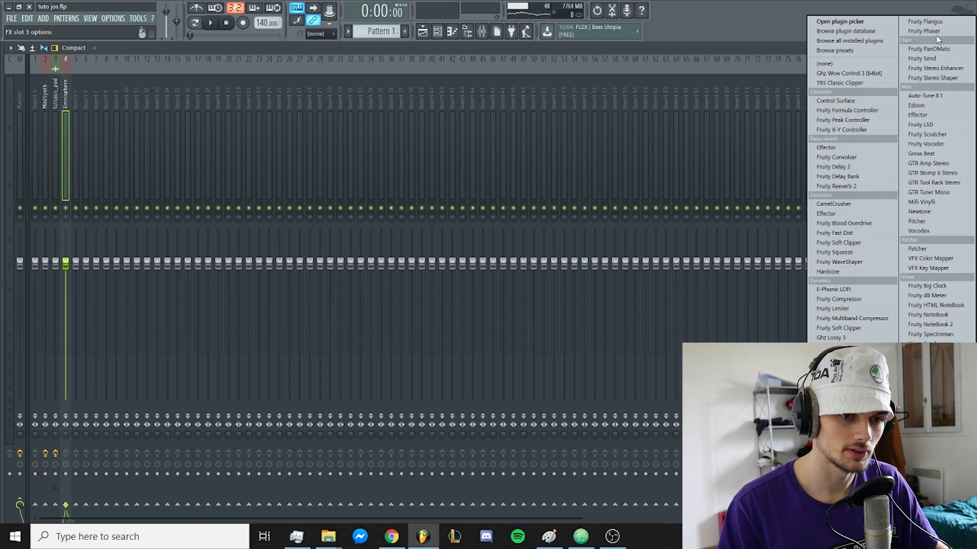
click(931, 24)
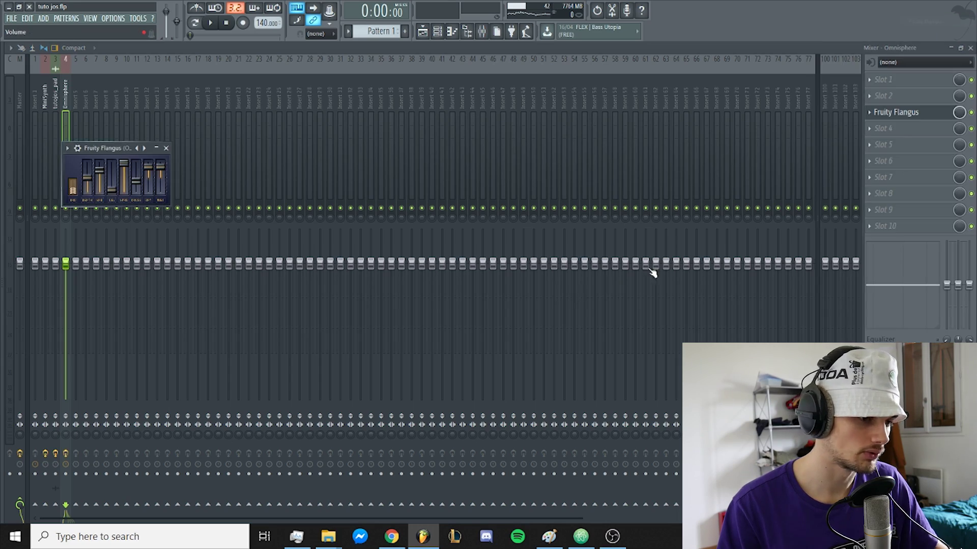
Step: Add Fruity Chorus to slot 4 of the Omnisphere mixer track, close its window and stop playback
click(912, 135)
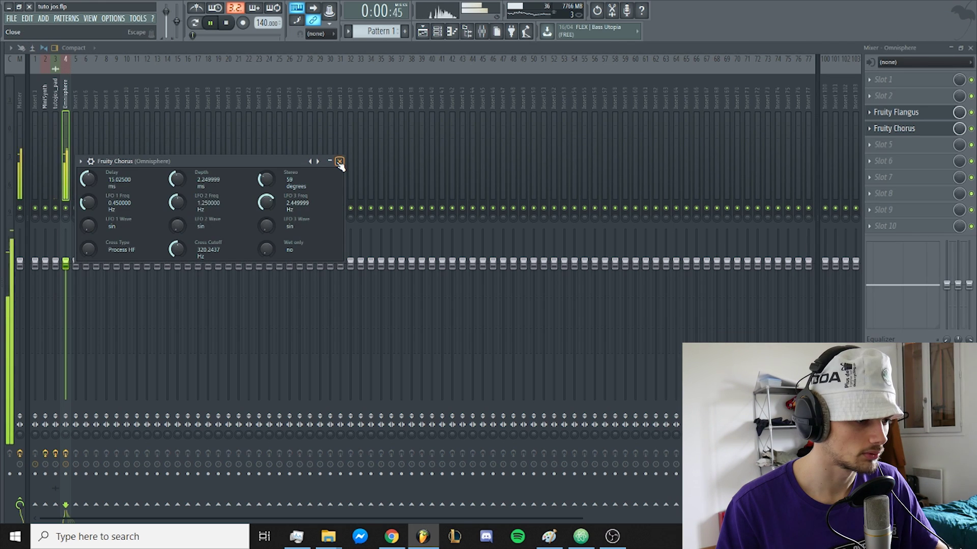
click(337, 160)
key(space)
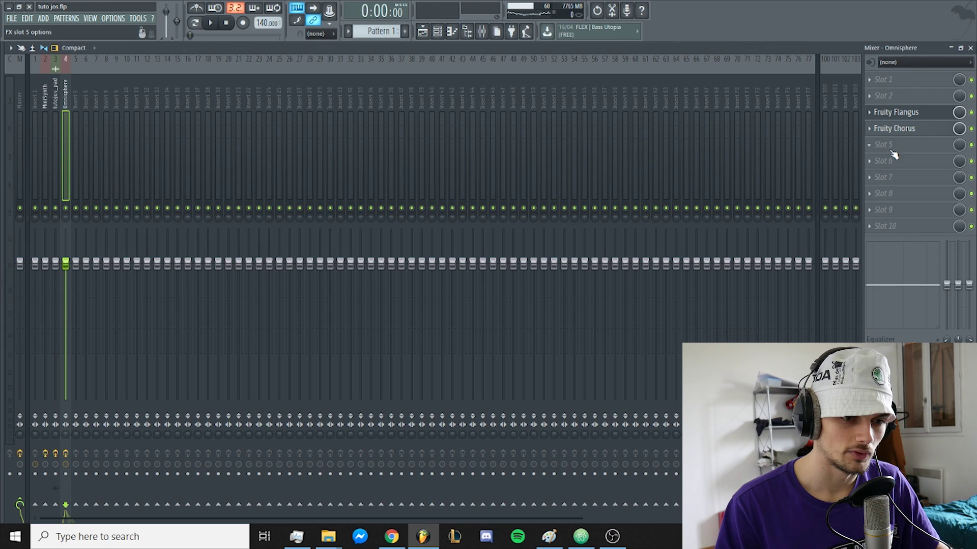
Step: Add Fruity delay bank to slot 5 of the Omnisphere mixer track and set its feedback mode to P.PONG
click(883, 144)
click(844, 176)
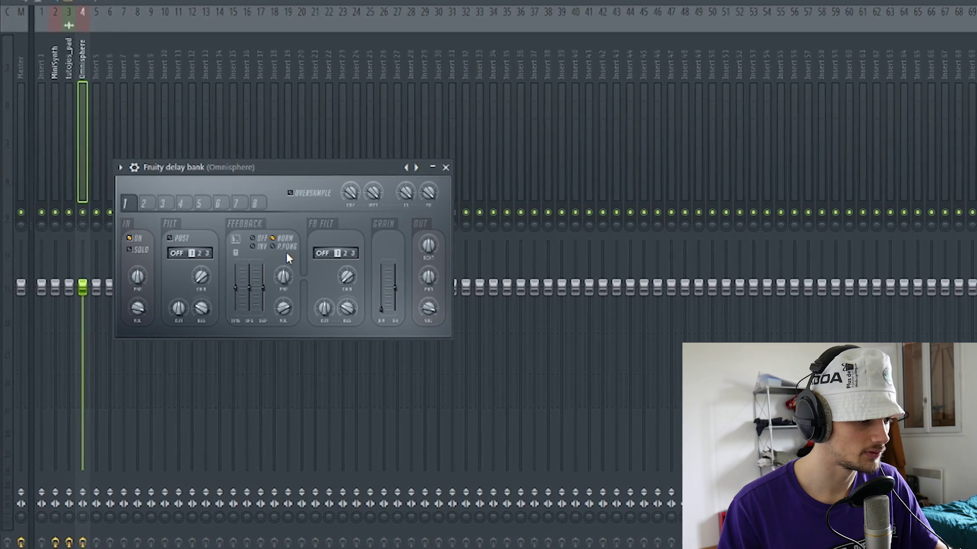
click(285, 246)
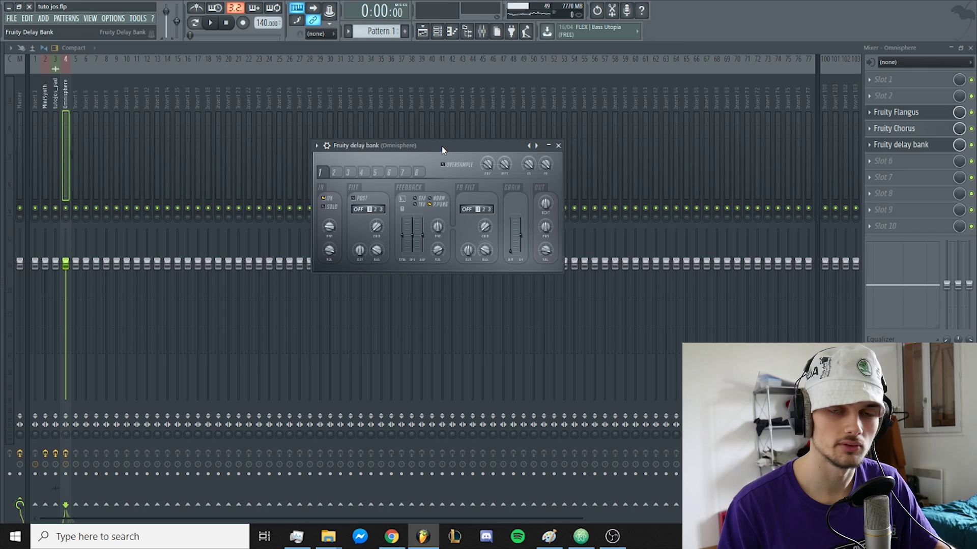
drag(442, 150, 434, 154)
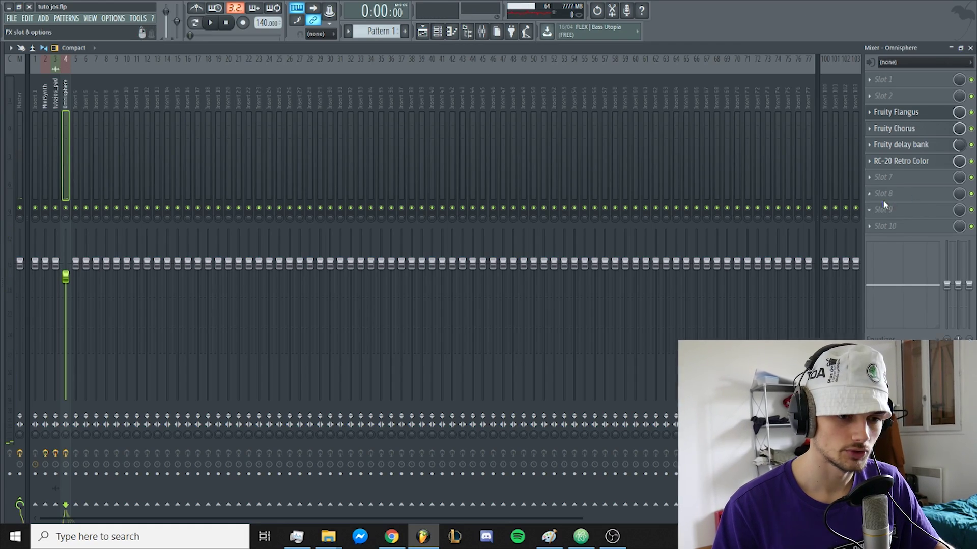
Step: Add another effect to slot 8 of the Omnisphere mixer track
click(883, 199)
click(846, 480)
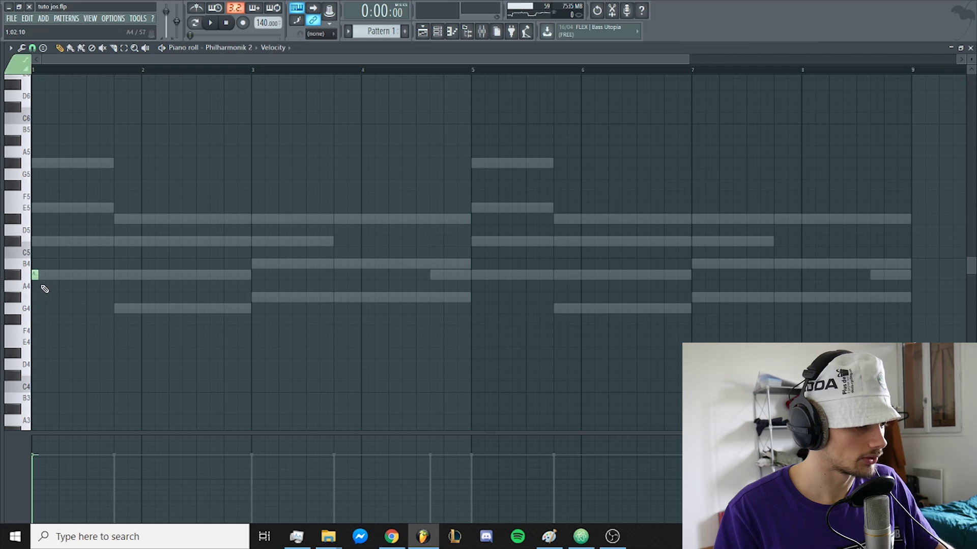
Step: Select the Philharmonik 2 arpeggio notes in bars 1 to 4 and layer a copy one octave higher
ctrl+scroll(51, 281, up, 8)
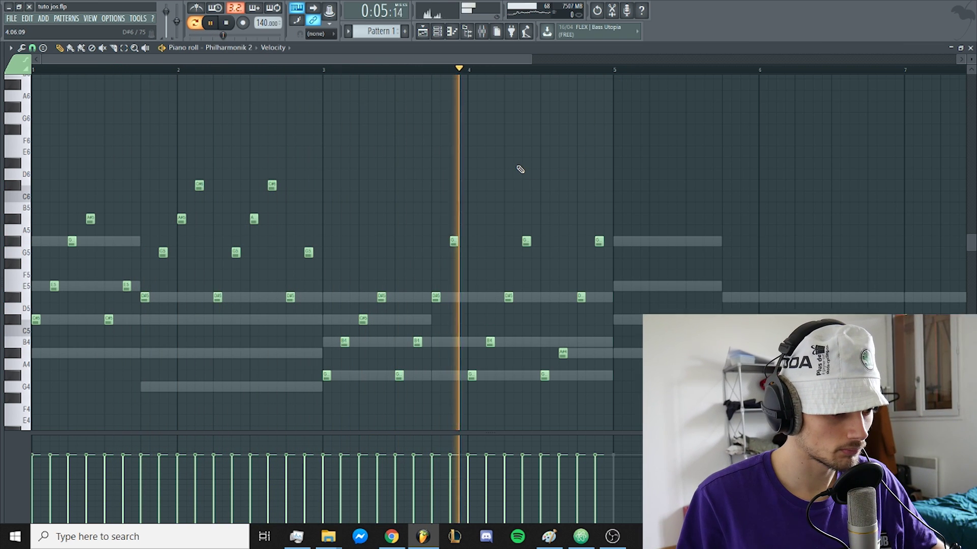
drag(677, 403, 32, 137)
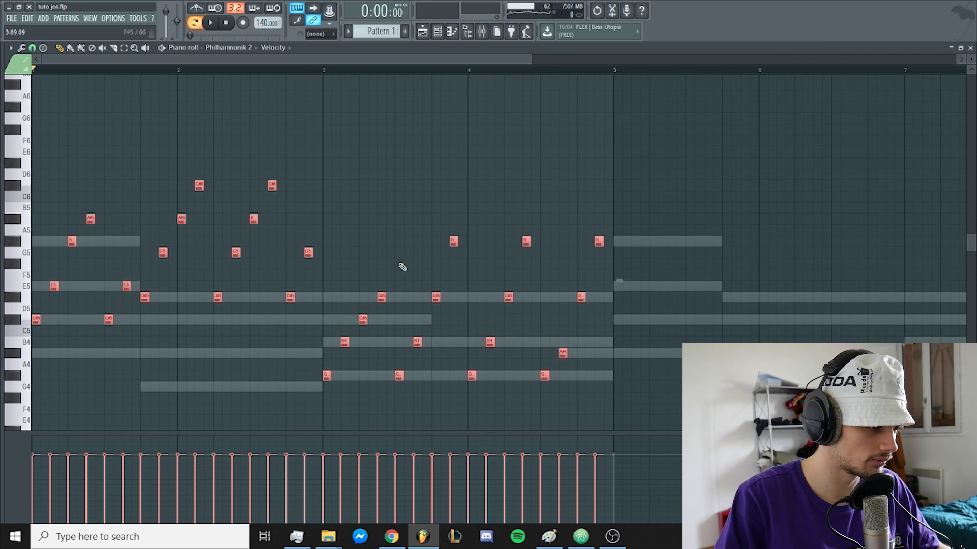
key(ctrl+Up)
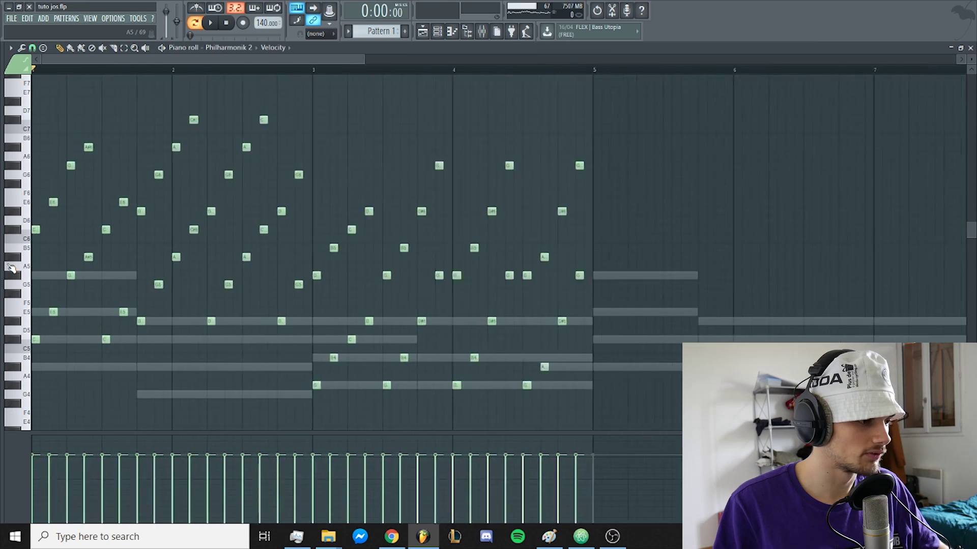
scroll(12, 268, up, 3)
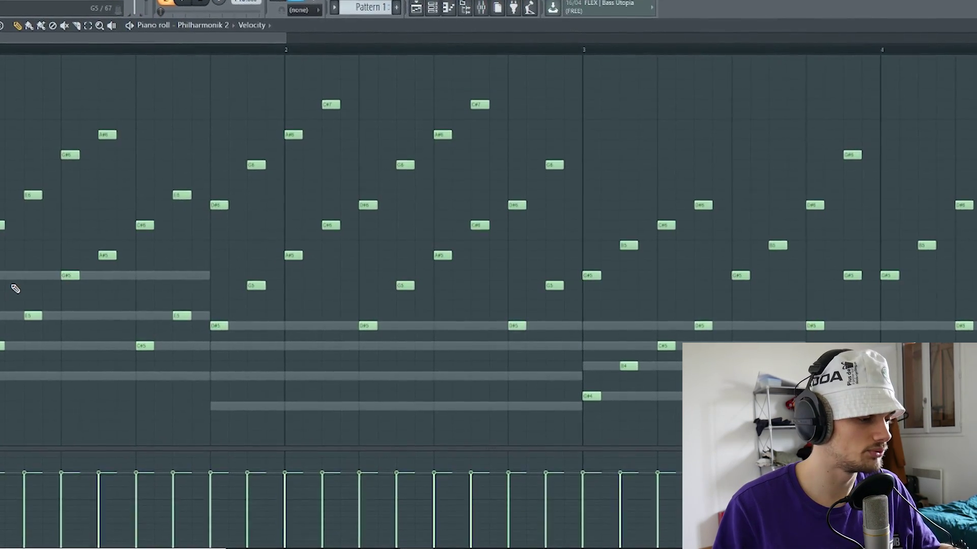
Step: Add RC-20 Retro Color to slot 5 and Fruity Reeverb 2 to slot 6 of the Philharmonik 2 mixer track, setting the reverb mix to 44%
key(space)
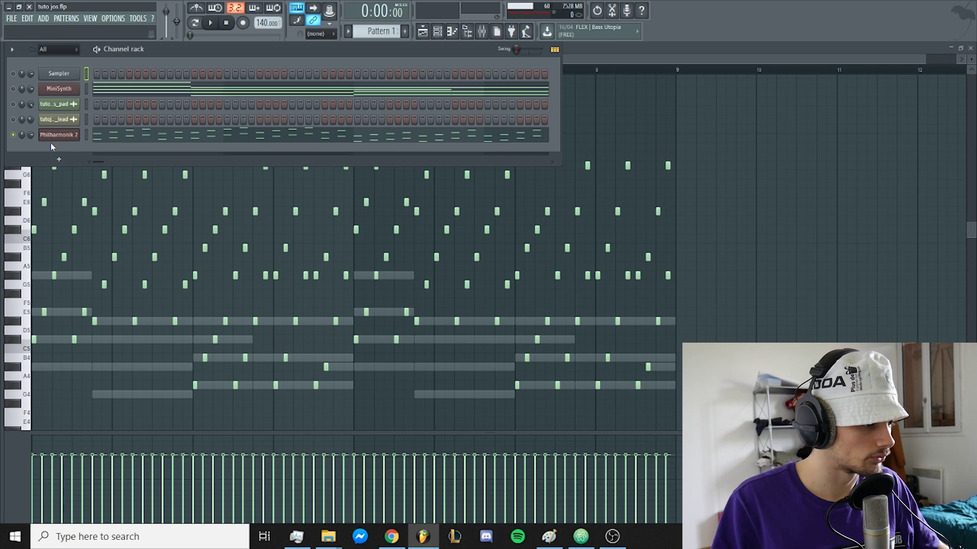
click(61, 135)
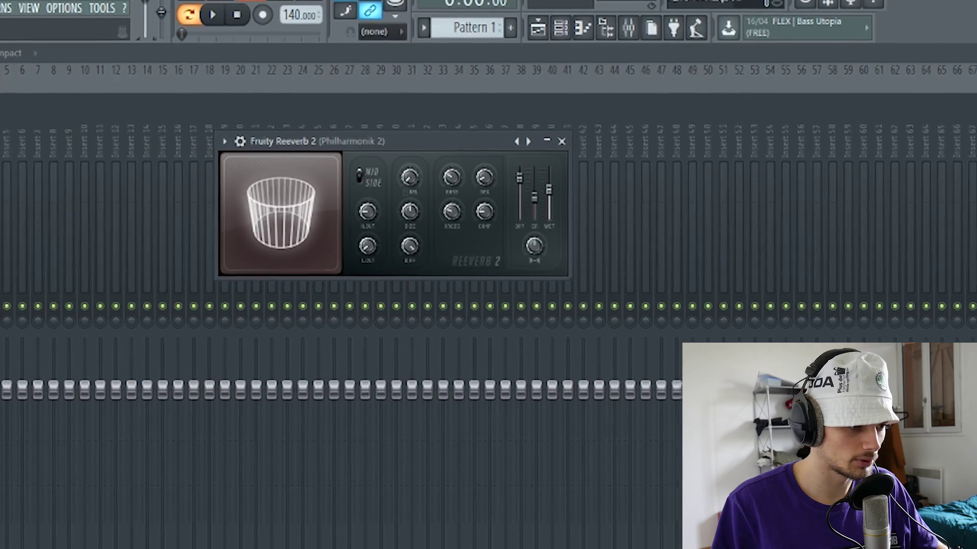
drag(429, 142, 437, 127)
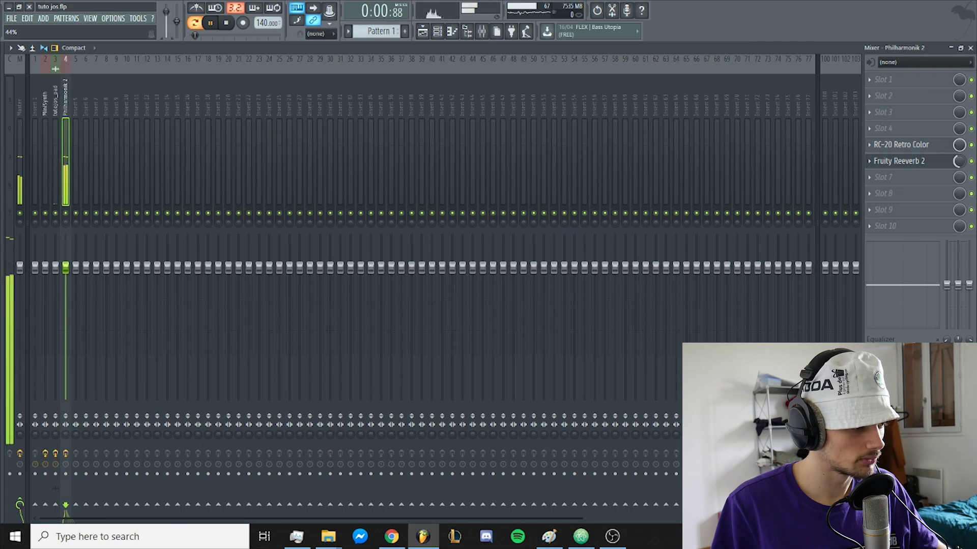
Step: Add Kickstart to slot 7 of the Philharmonik 2 mixer track, audition its 1/4 rate and set the rate to 1/8
click(885, 182)
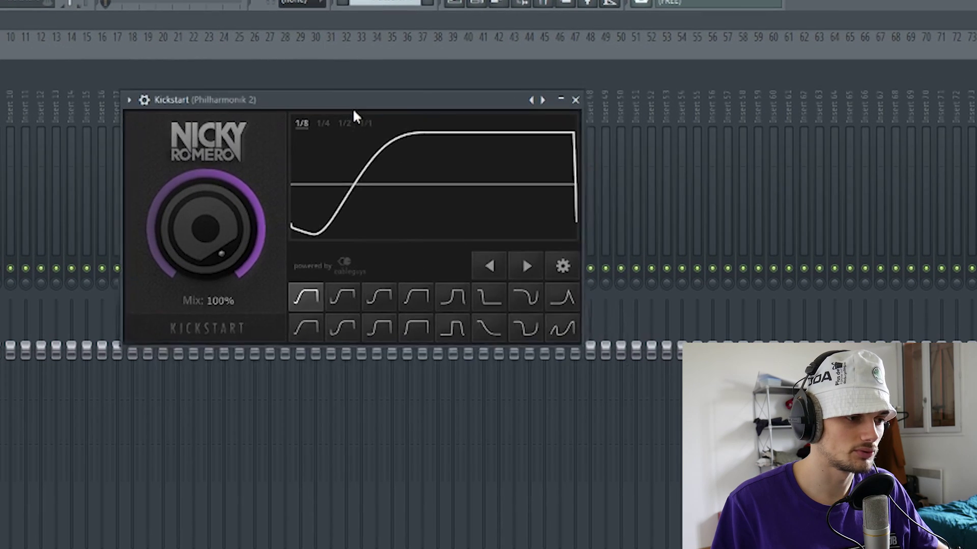
click(323, 124)
key(space)
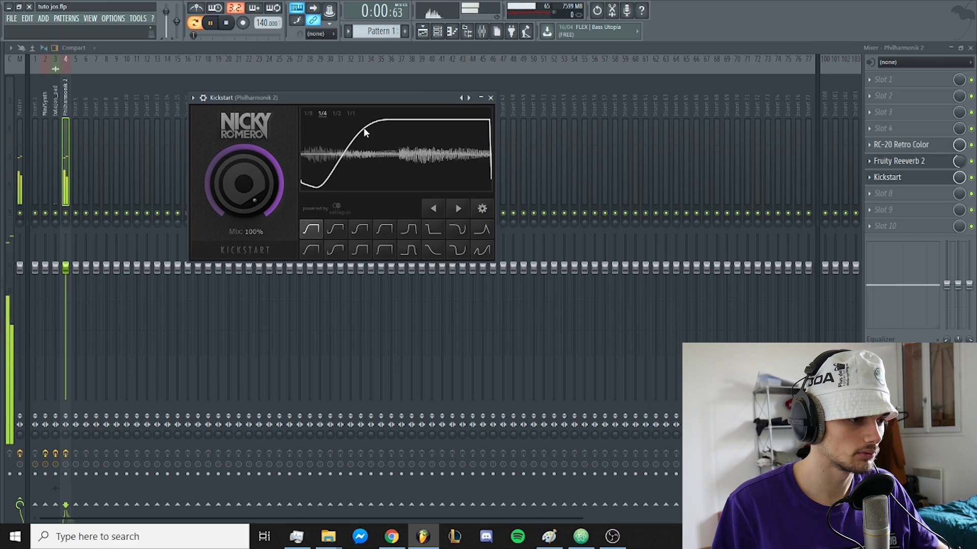
key(space)
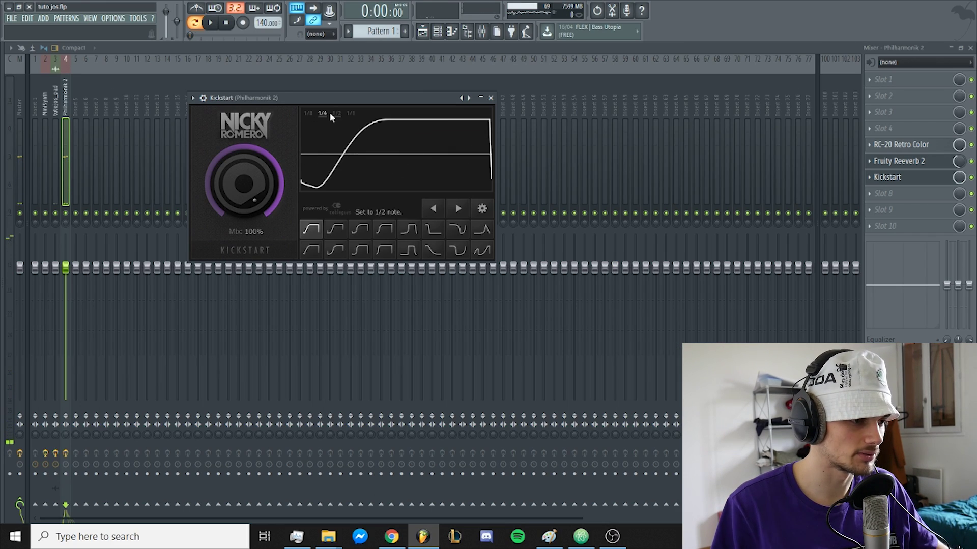
click(308, 113)
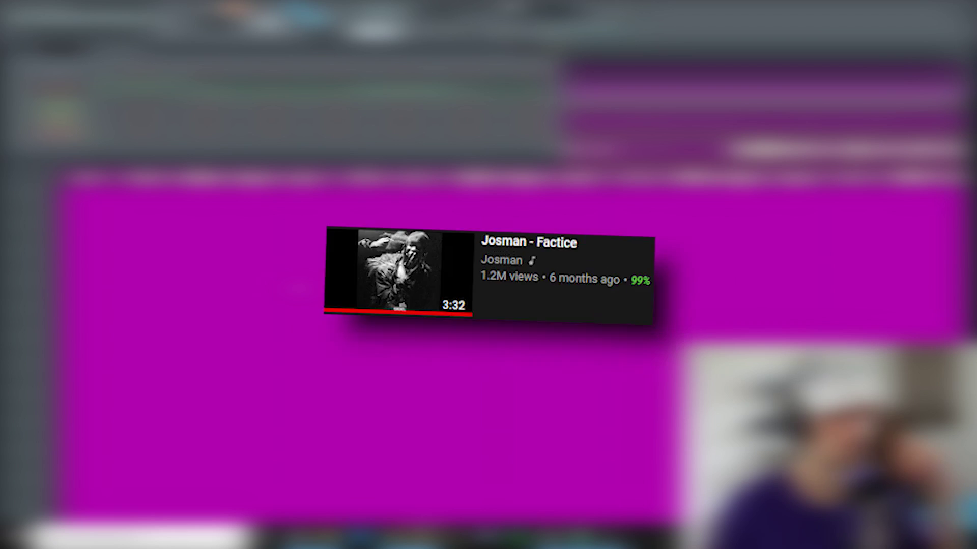
Step: Load the (bass) paga sample as a new channel and add RC-20 Retro Color to slot 7 of its mixer track
key(alt+F8)
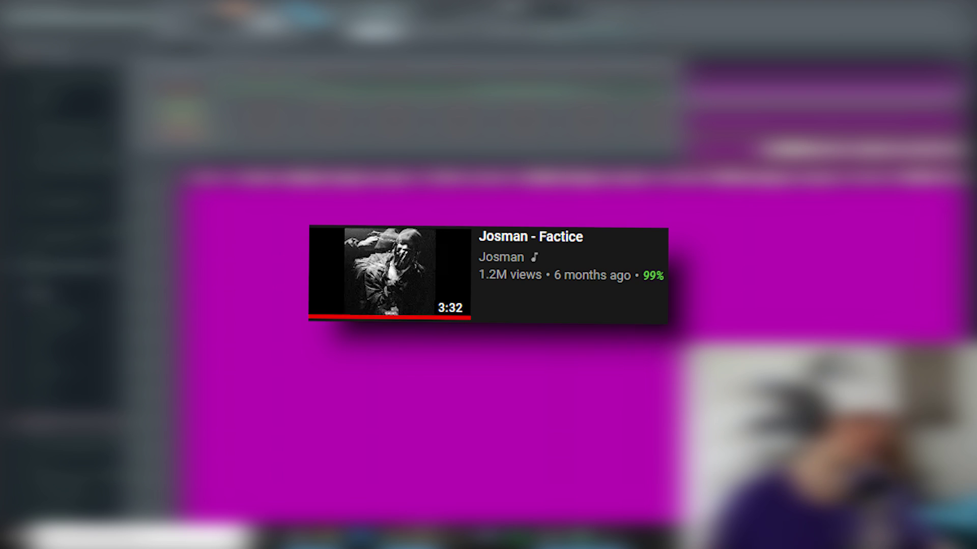
click(50, 294)
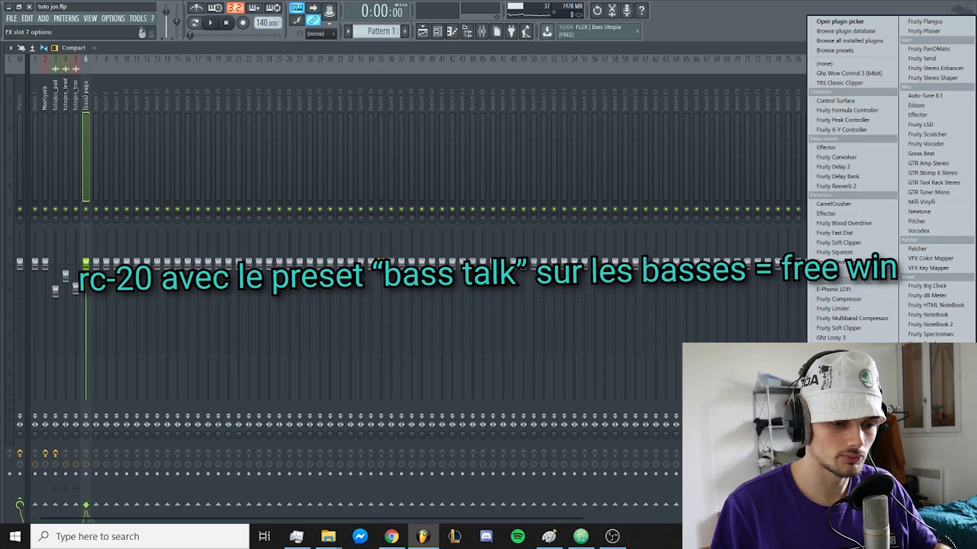
click(847, 377)
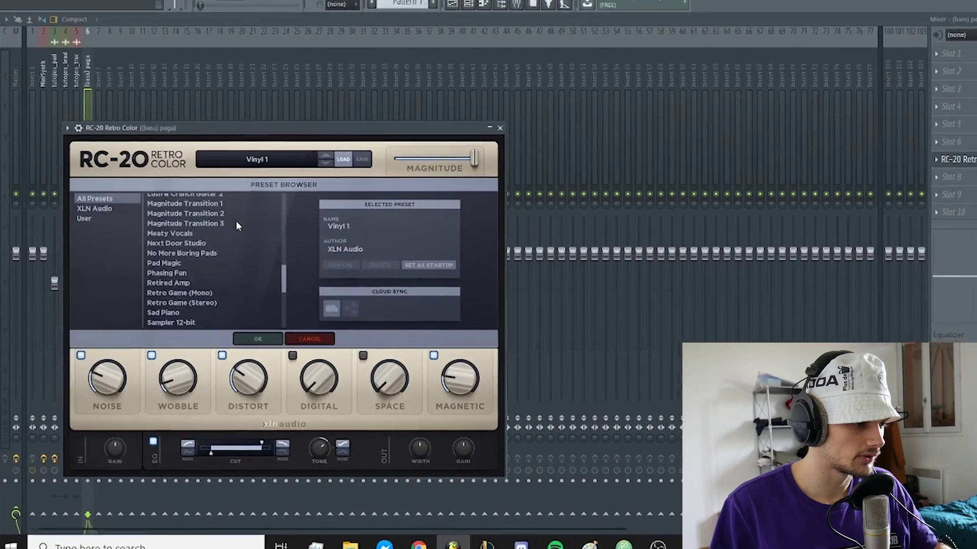
Step: Load the Bass Talk preset in RC-20, lower its Magnitude slightly, and close the effect and the mixer
scroll(236, 222, up, 10)
scroll(219, 240, up, 3)
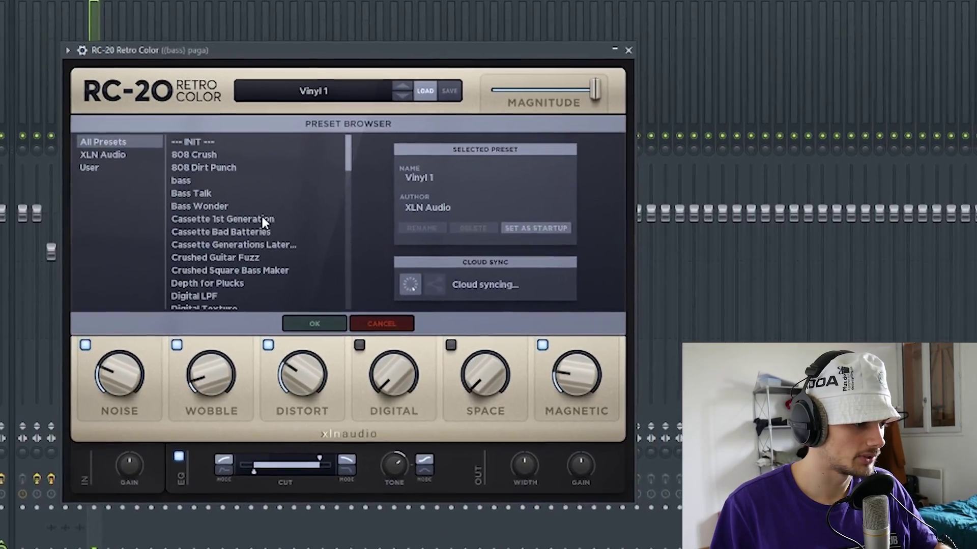
click(212, 175)
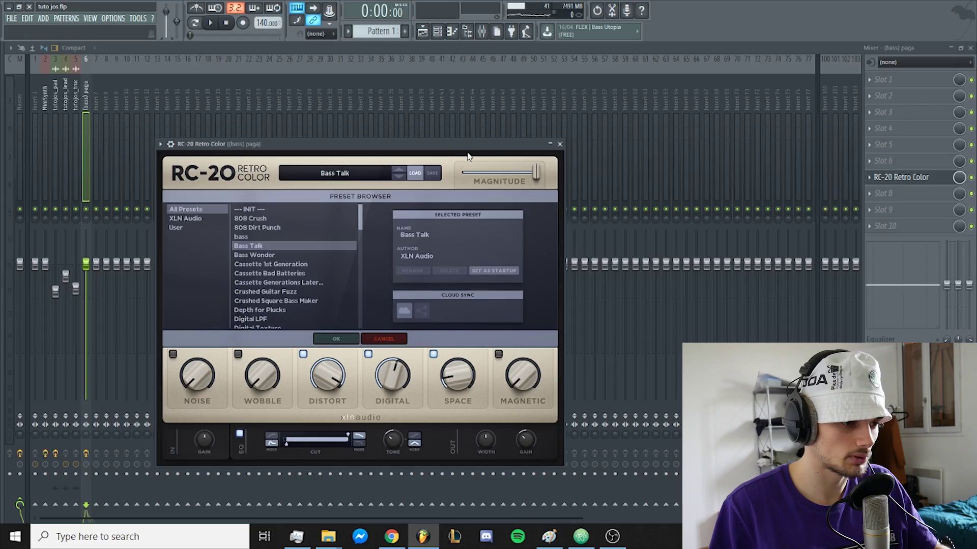
drag(468, 144, 542, 124)
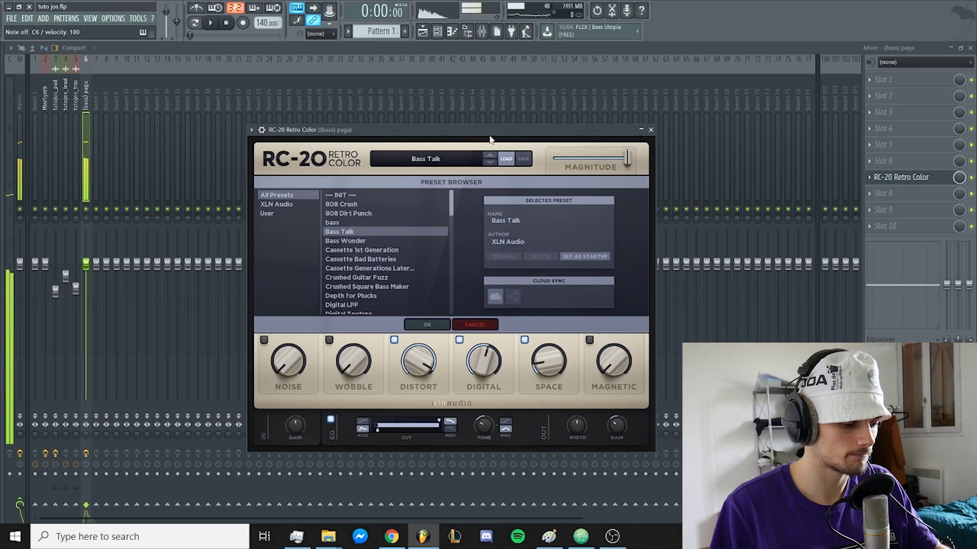
mouse_move(622, 162)
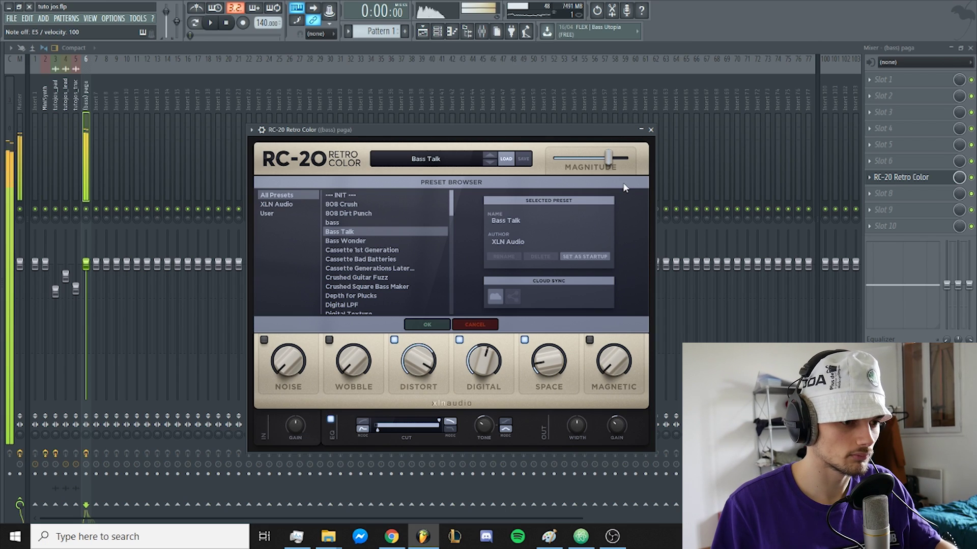
click(651, 130)
click(970, 48)
Step: Write the (bass) paga line over bars 1 to 4, checking it during playback and ending with a B4 note in bar 4
key(space)
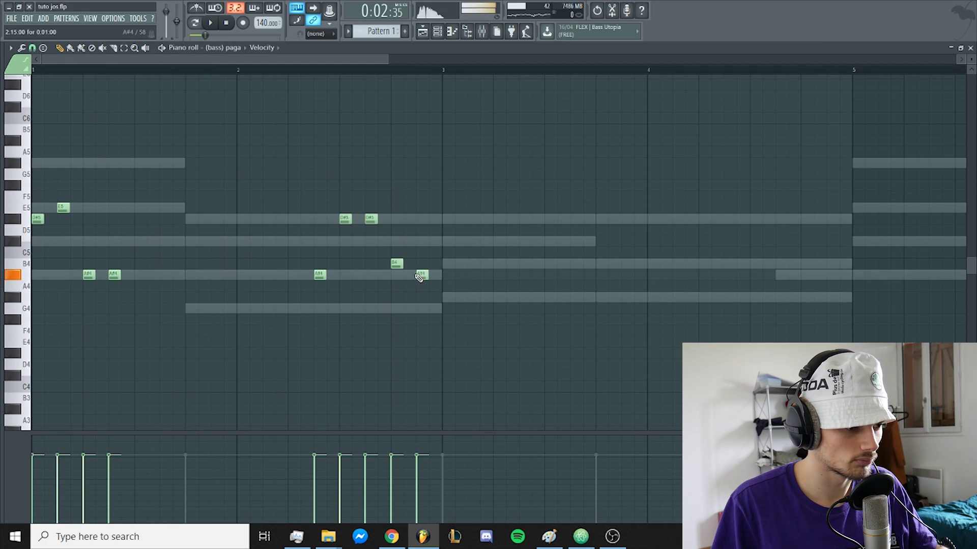
key(ctrl+Up)
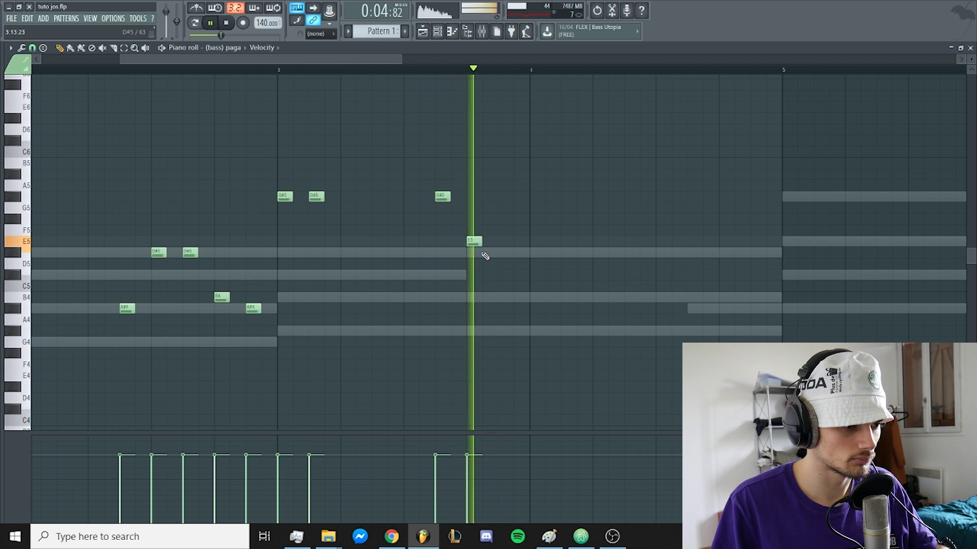
key(space)
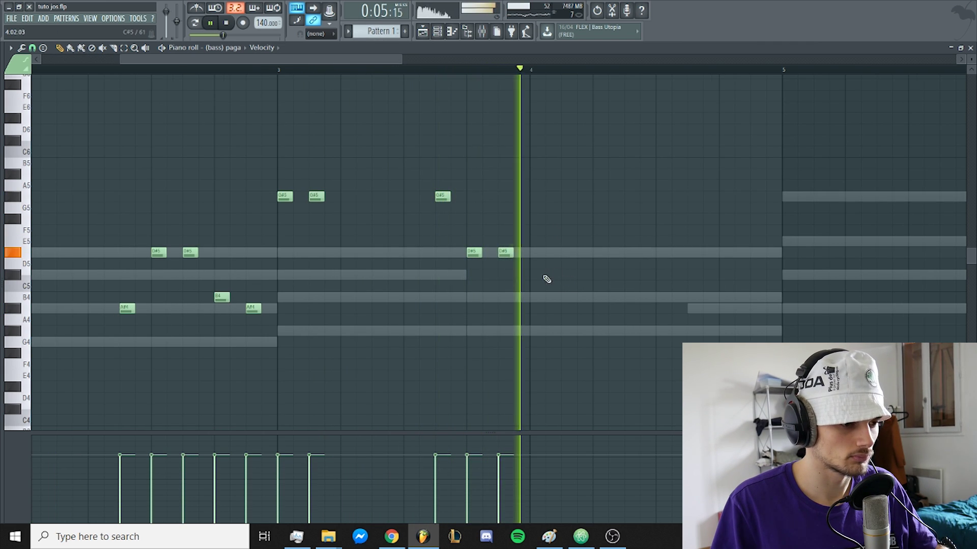
scroll(555, 290, down, 2)
click(559, 298)
key(space)
scroll(461, 83, down, 3)
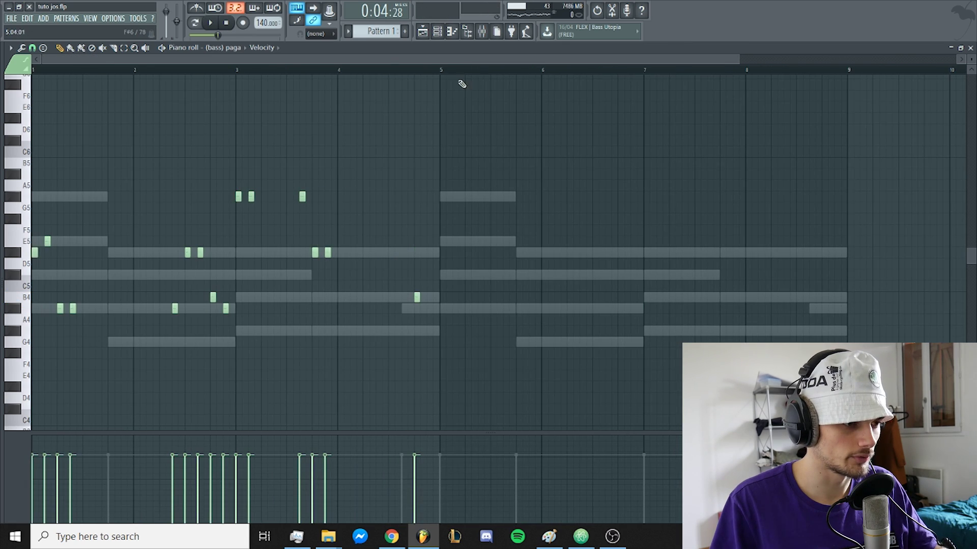
Step: Duplicate the whole bass line into bars 5 to 8 and lower the first two notes of bar 7 by one octave
key(ctrl+a)
key(ctrl+b)
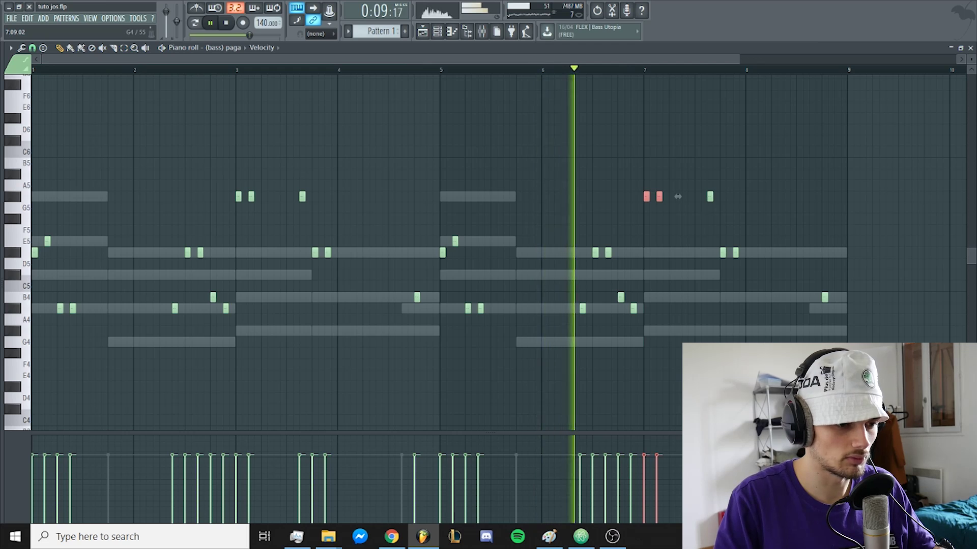
key(ctrl+Down)
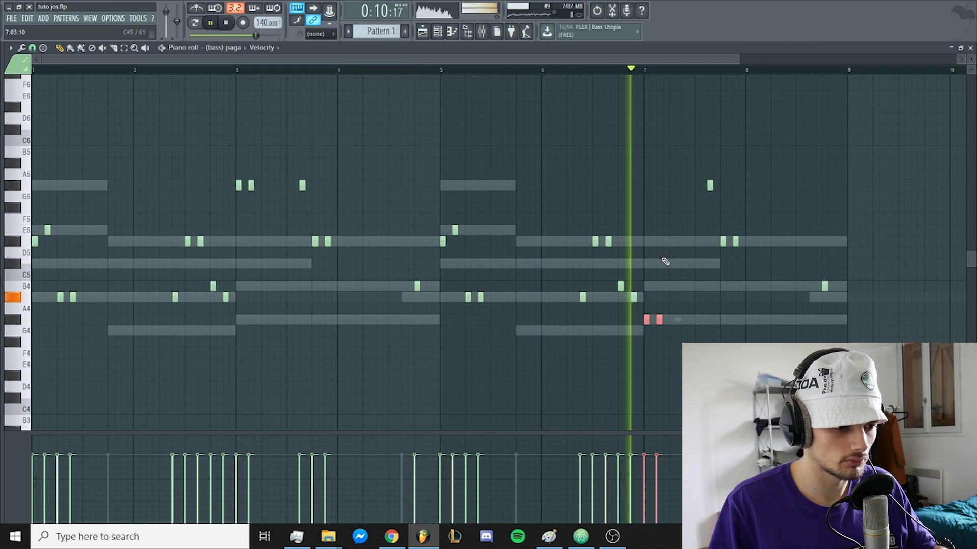
Step: Replace the remaining bass notes of bars 7 and 8 with a G#4 and two D#5 notes in the second half of bar 8
ctrl+click(689, 271)
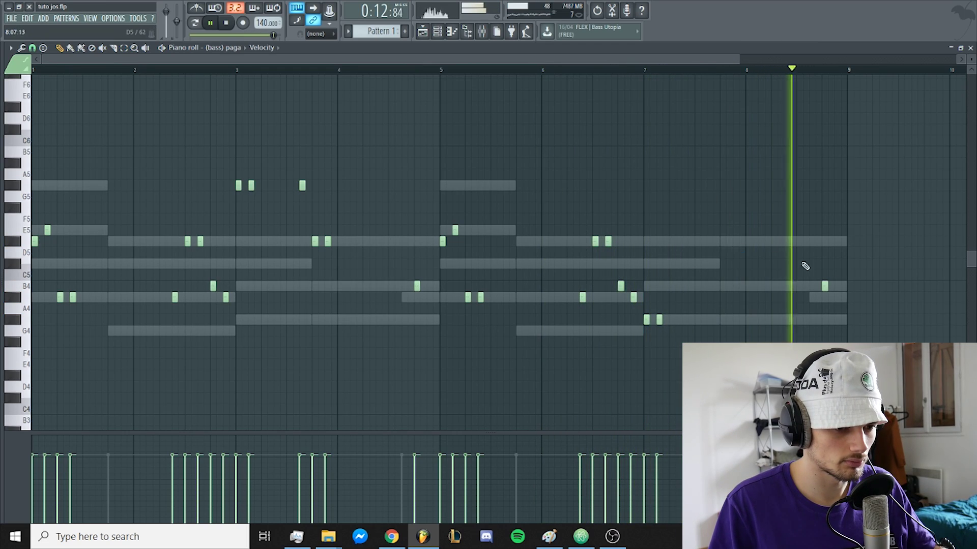
scroll(767, 229, up, 3)
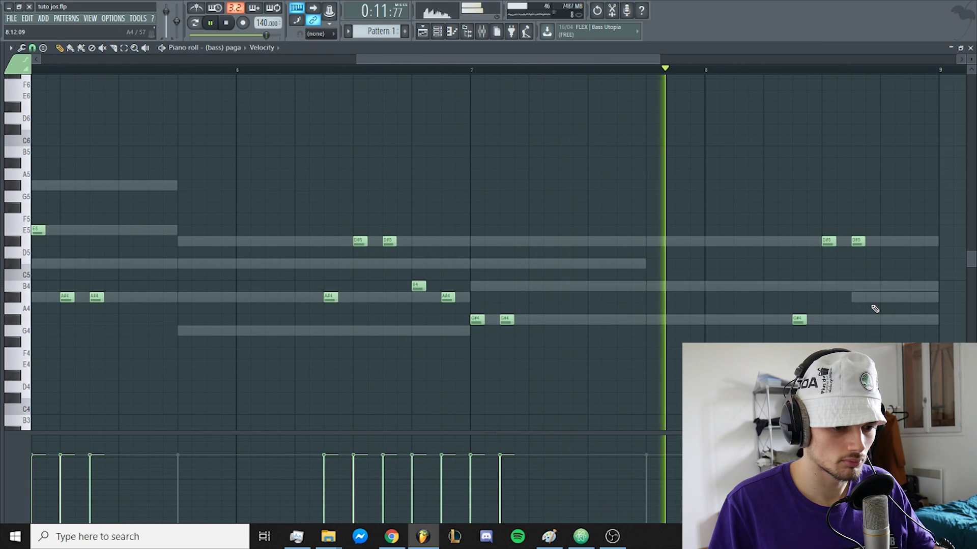
scroll(770, 300, down, 2)
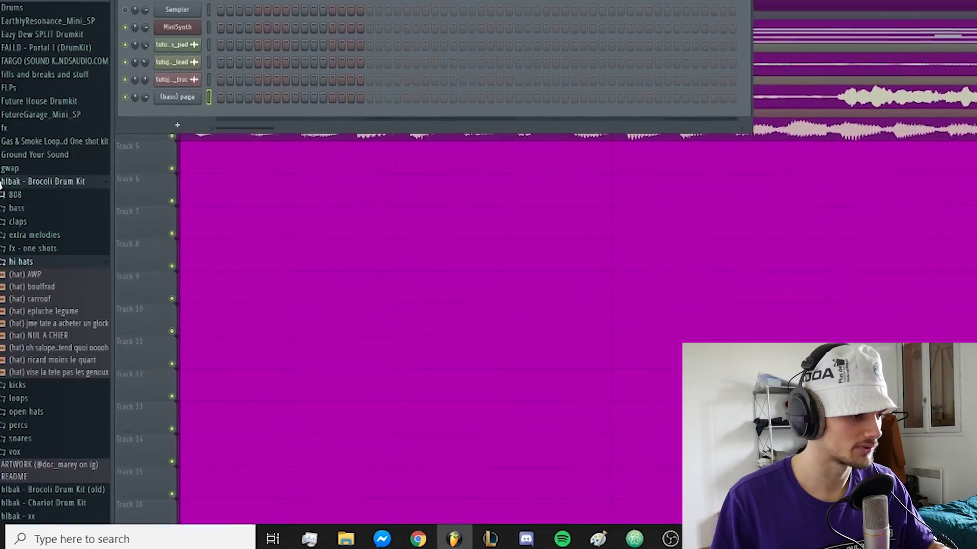
Step: Load the (clap) 51 sample from the hlbak - Brocoli Drum Kit, place one C5 hit per bar over bars 1 to 8 and play it
click(18, 222)
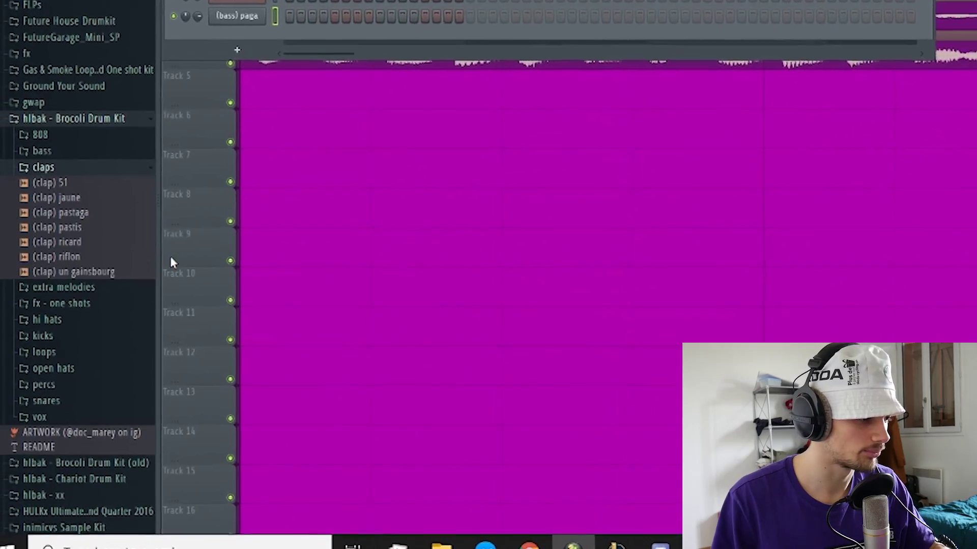
click(35, 259)
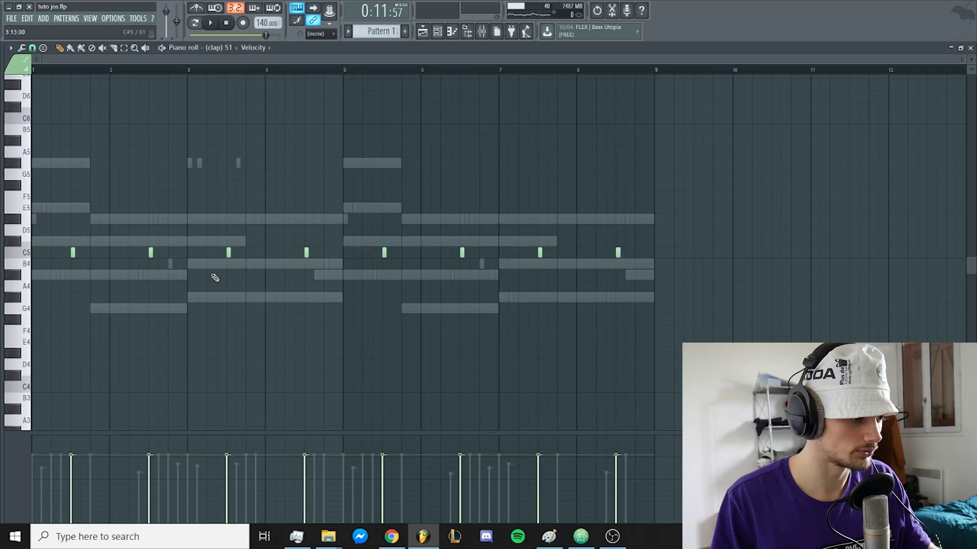
key(space)
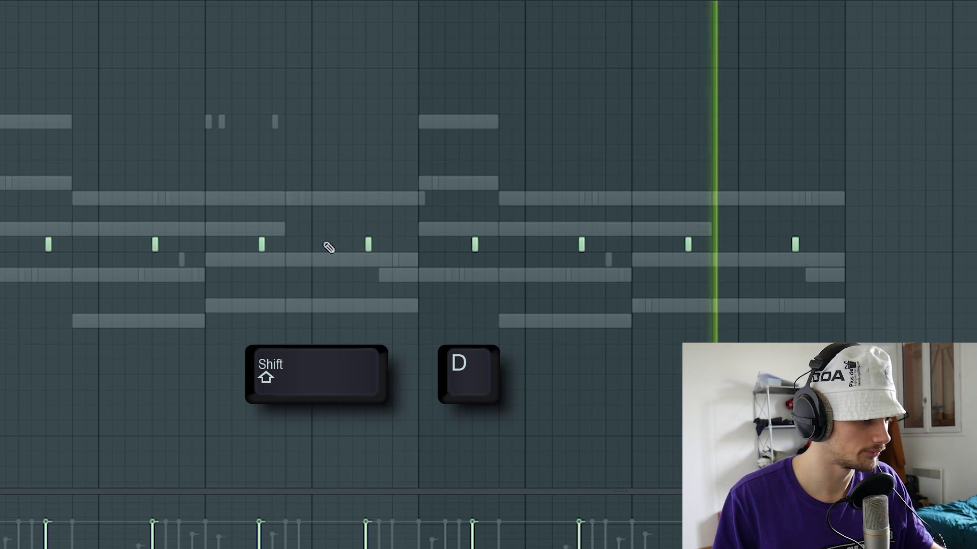
key(F6)
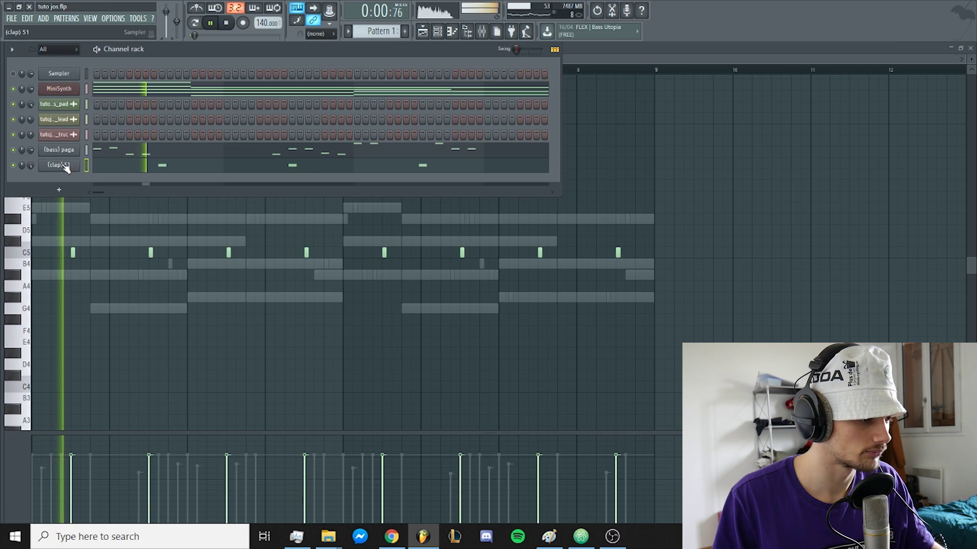
click(65, 166)
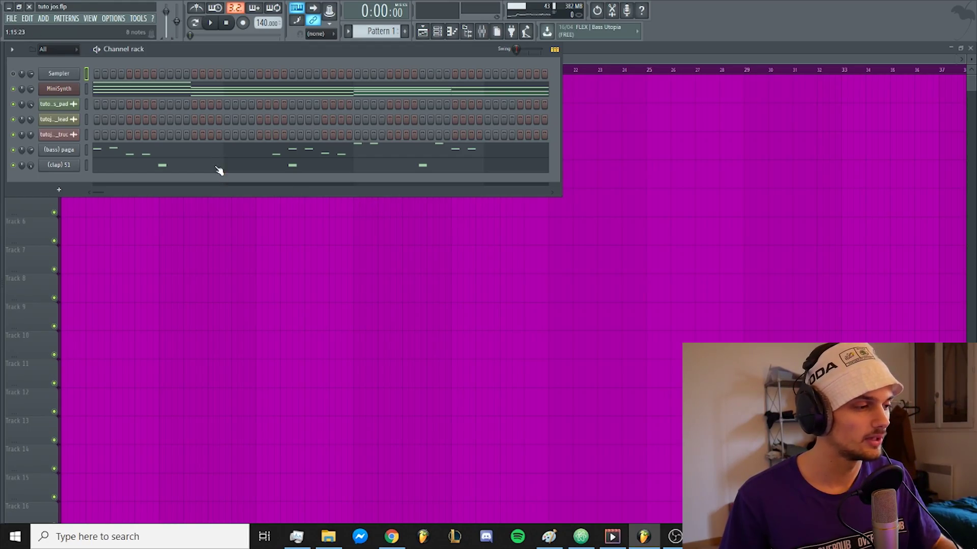
Step: Load the (hat) ricard moins le quart sample from the drum kit's hi hats folder as a new channel
mouse_move(2, 247)
click(38, 306)
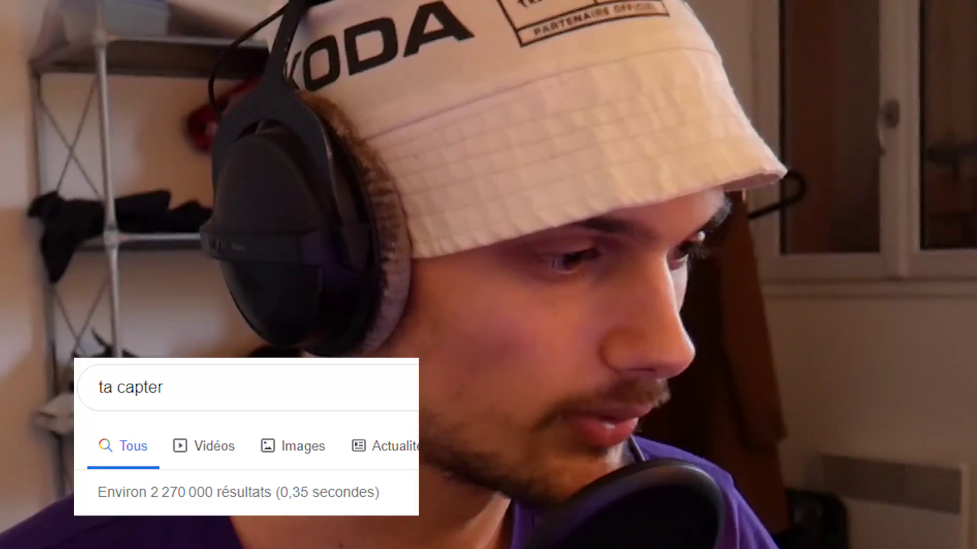
click(94, 320)
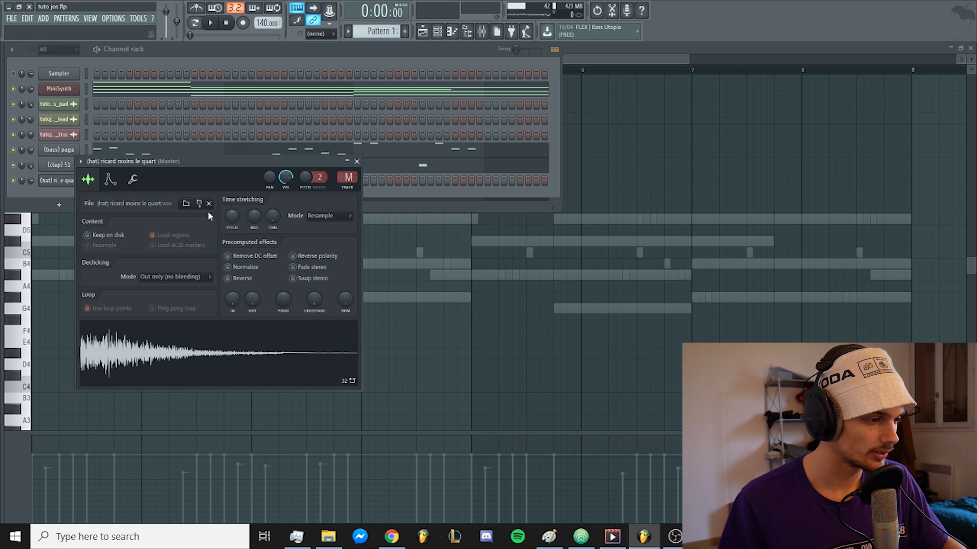
Step: Open the hat channel's miscellaneous settings and raise its time shift
drag(197, 162, 293, 146)
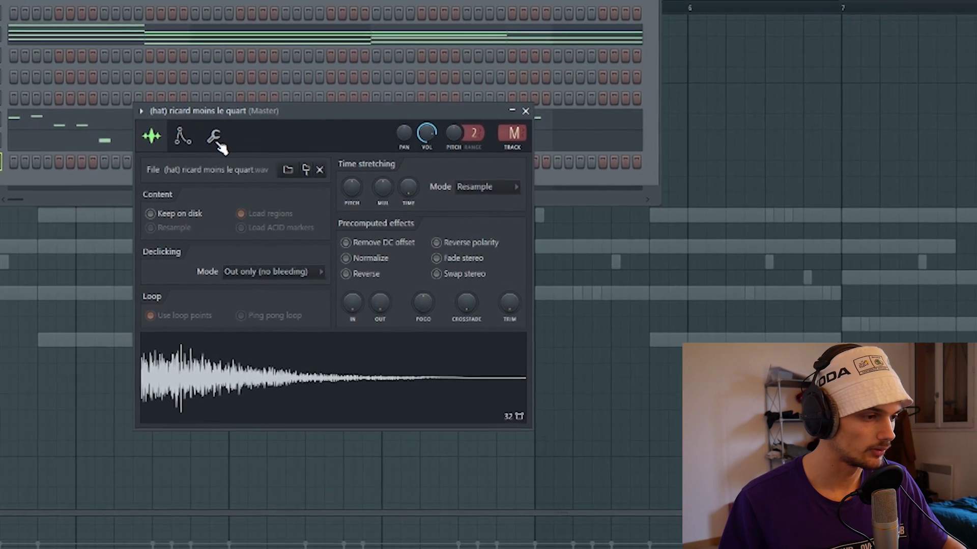
click(227, 149)
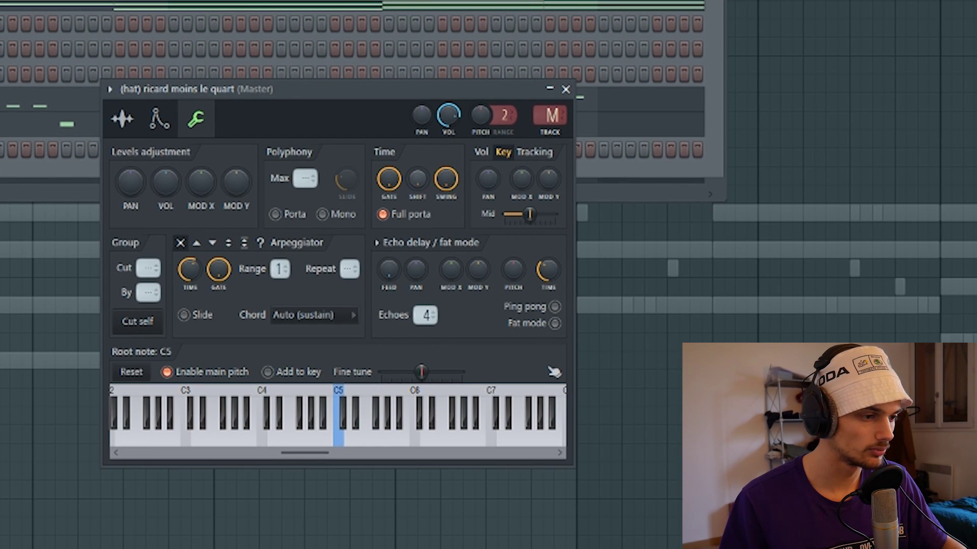
drag(413, 185, 413, 173)
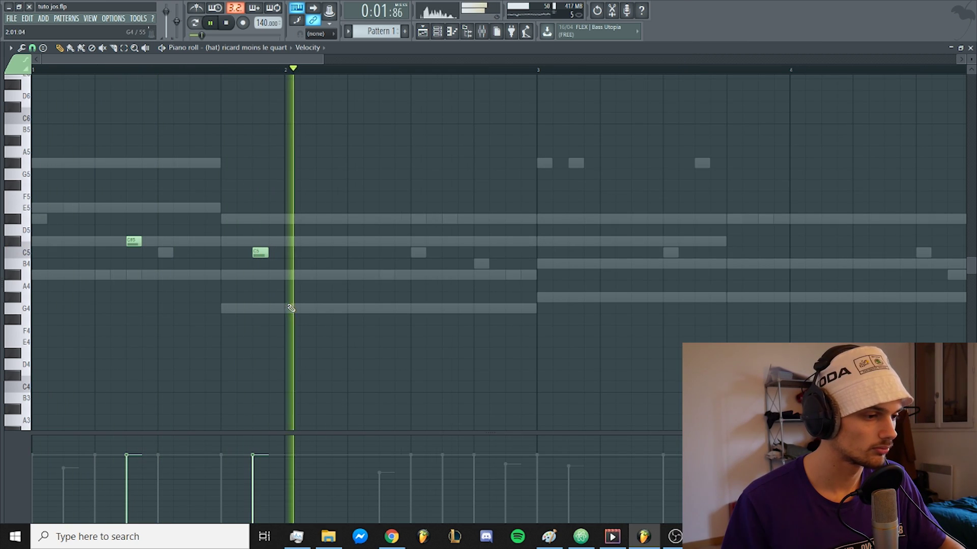
Step: Add hat hits at C5 in bar 2, A4 in bar 3, and D#5, B4 and C#5 in bar 4
click(447, 252)
click(639, 286)
key(Page_Down)
key(Page_Down)
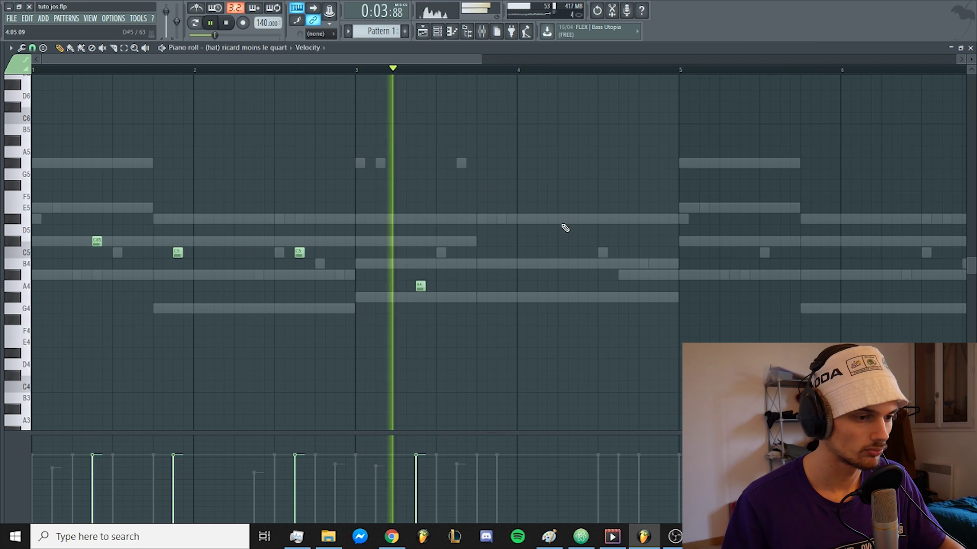
click(584, 267)
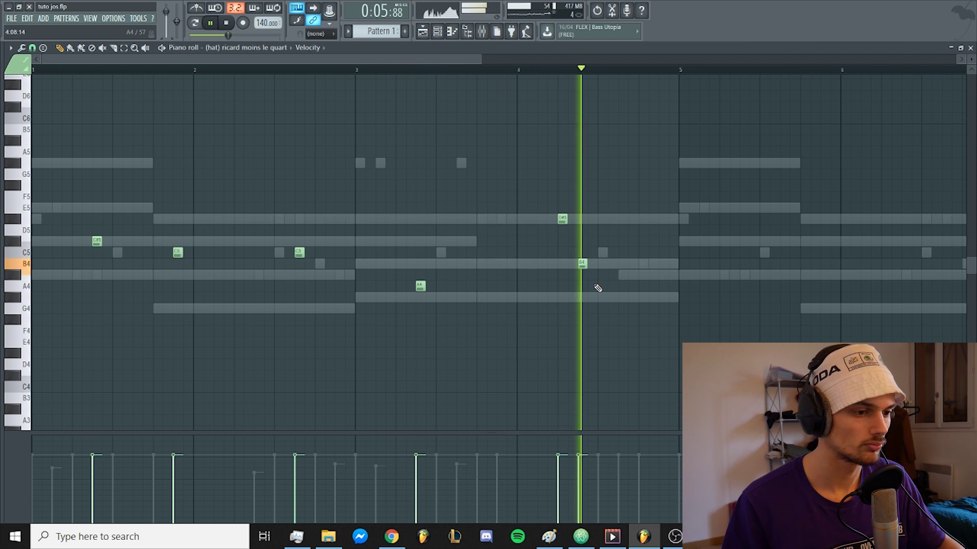
click(663, 242)
Step: Duplicate the hat notes of bars 1 to 4 into bars 5 to 8 and deselect them
scroll(656, 244, down, 1)
drag(530, 72, 33, 73)
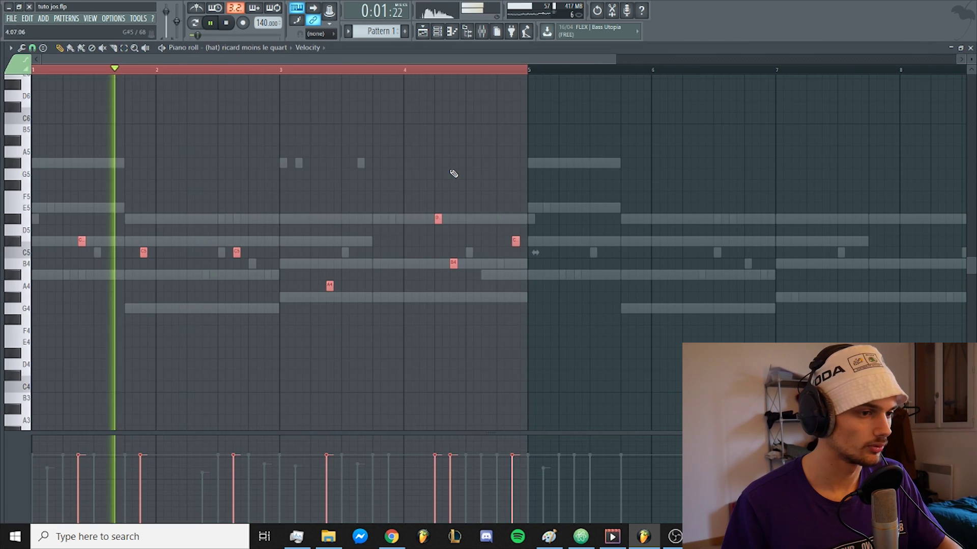
key(ctrl+b)
ctrl+click(444, 73)
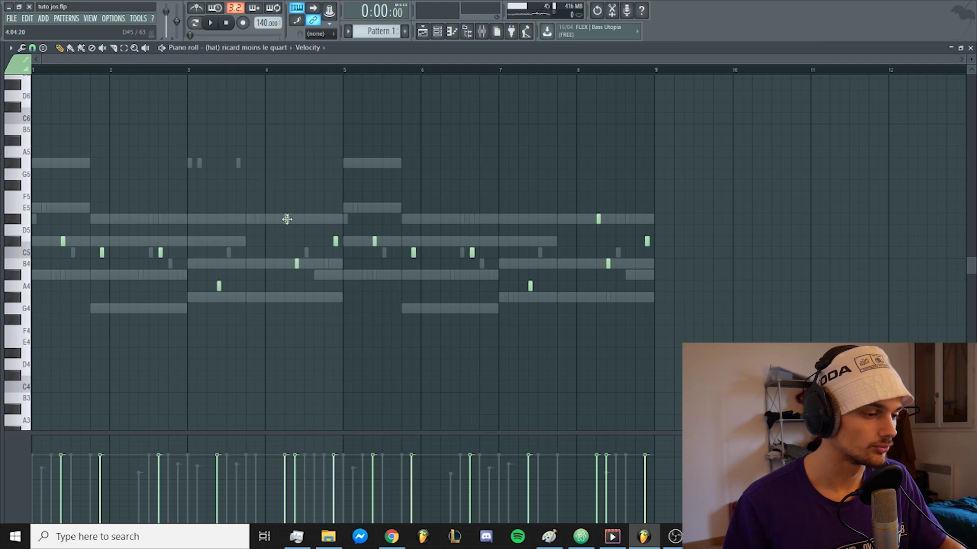
Step: Transpose the copied hats so the first hit of bar 5 is B4 and the bar 7 hit is D5
scroll(287, 219, up, 3)
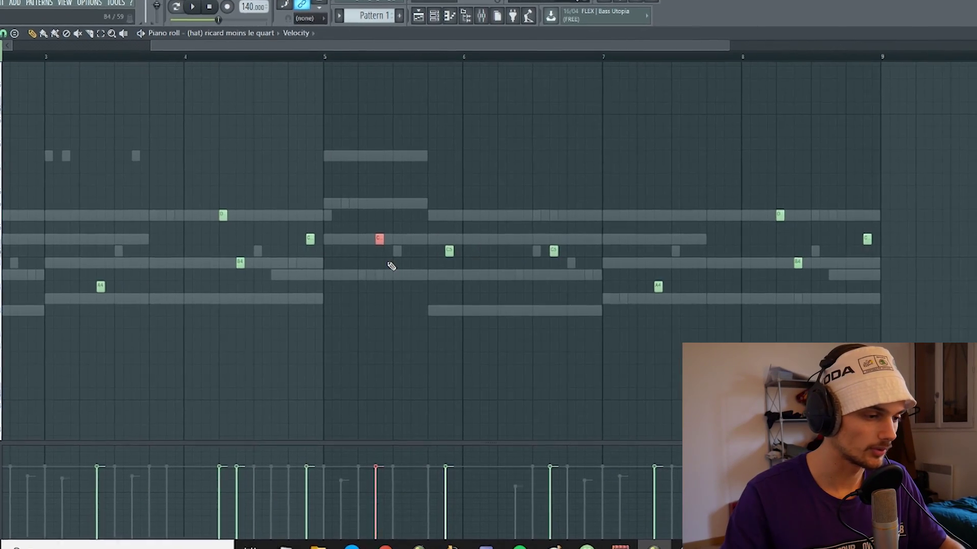
key(shift+Down)
key(shift+Down)
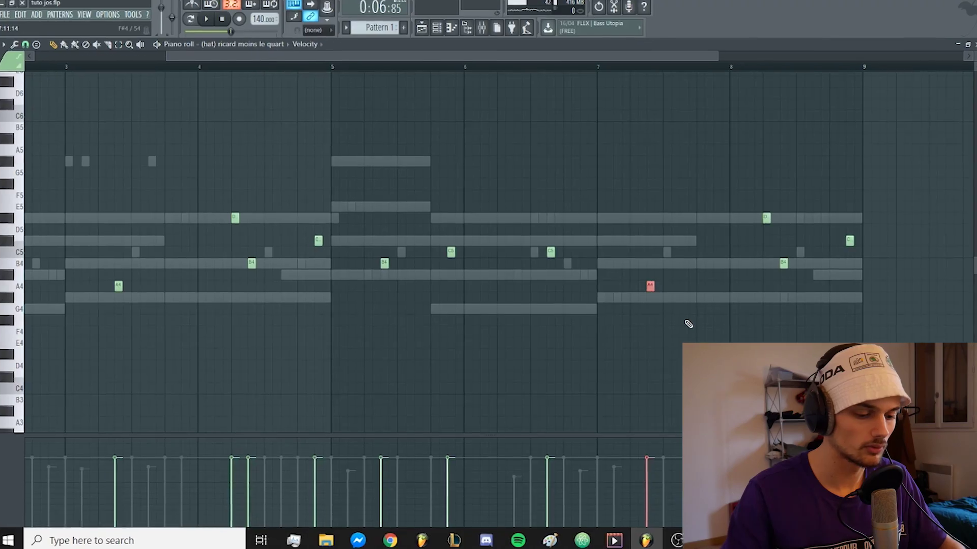
key(shift+Up)
key(shift+Up)
key(shift+Up)
key(shift+Up)
key(shift+Up)
Step: Transpose the first two hat hits of bar 8 to B4 and C5 and play the pattern
drag(756, 205, 775, 231)
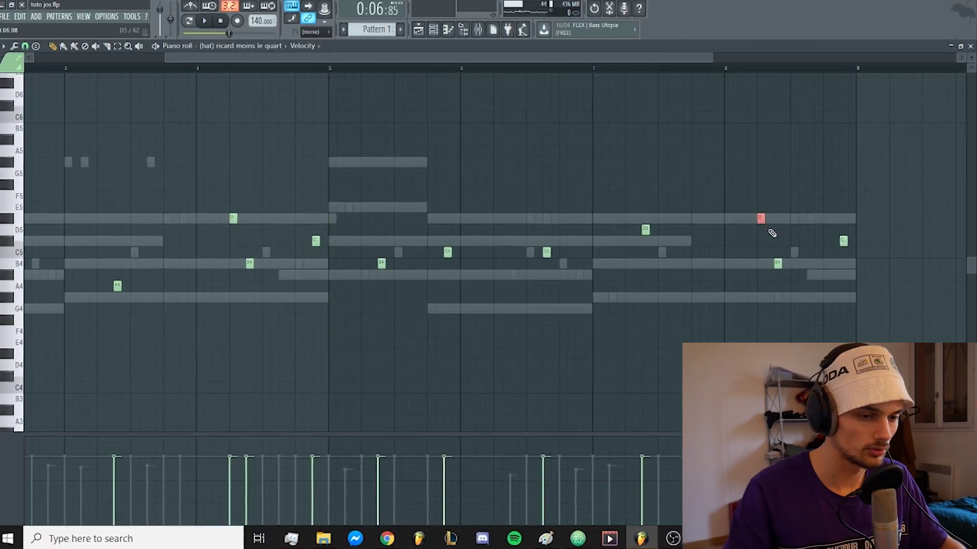
key(shift+Down)
key(shift+Down)
key(shift+Down)
key(shift+Down)
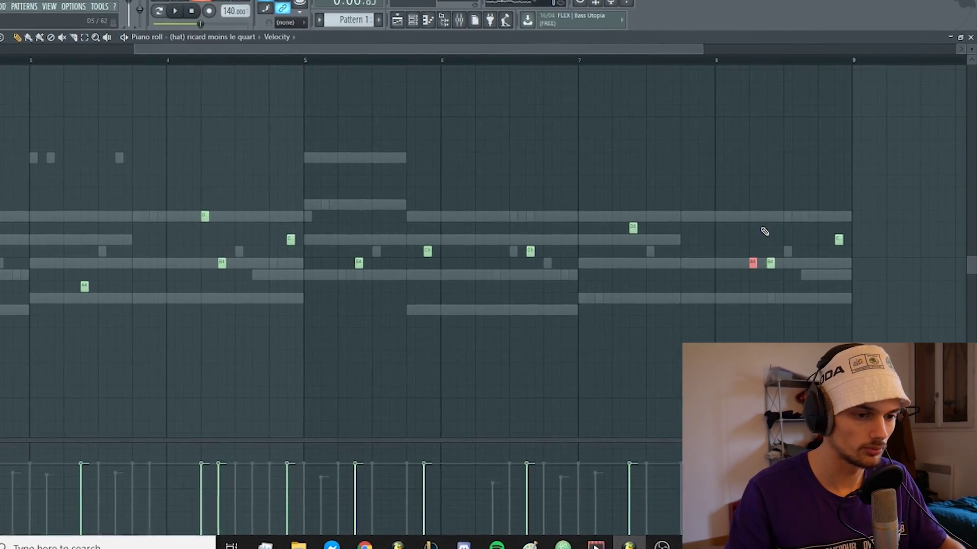
drag(783, 287, 775, 264)
key(shift+Up)
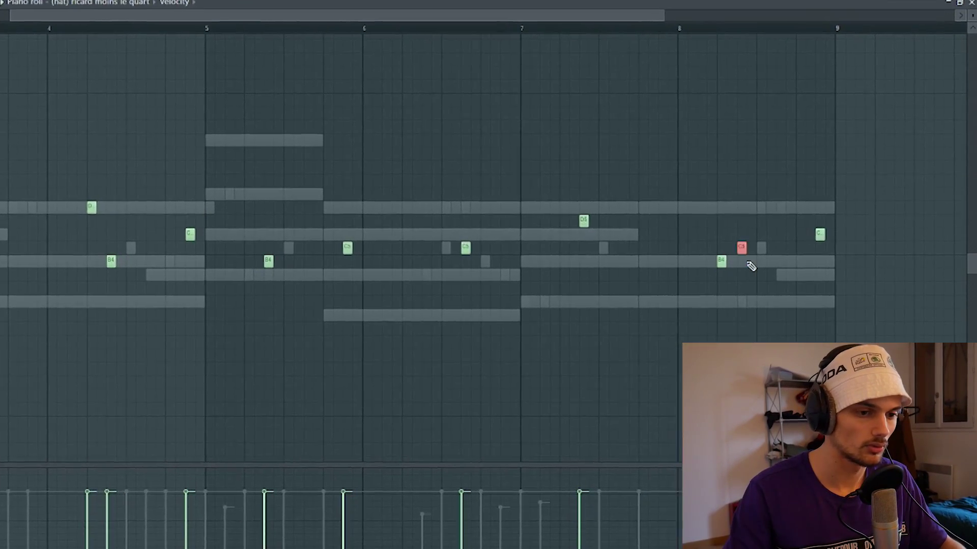
key(space)
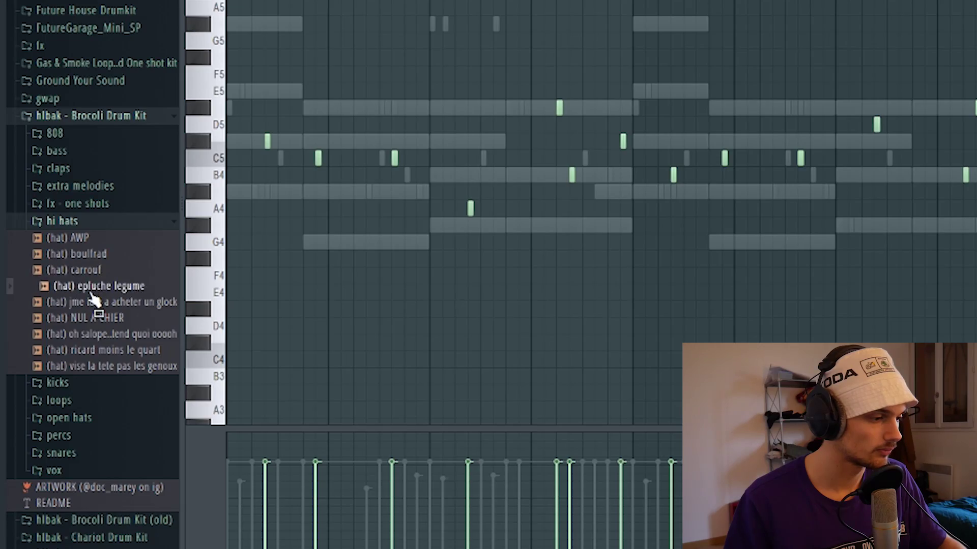
Step: Load the (hat) epluche legume sample as a new channel, placing D#5, C5, C5 in bar 1 and A4, C5 in bar 2
drag(90, 293, 168, 220)
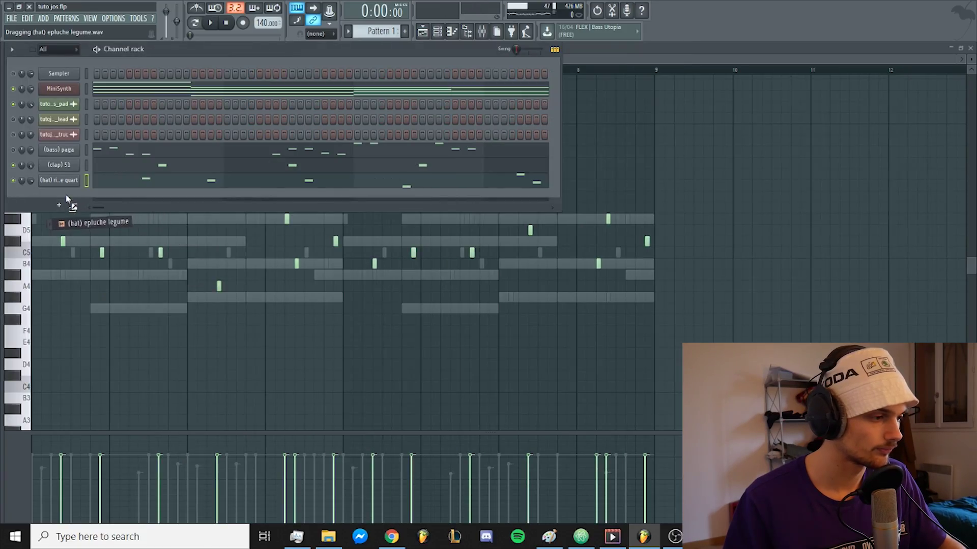
drag(67, 195, 66, 197)
click(146, 192)
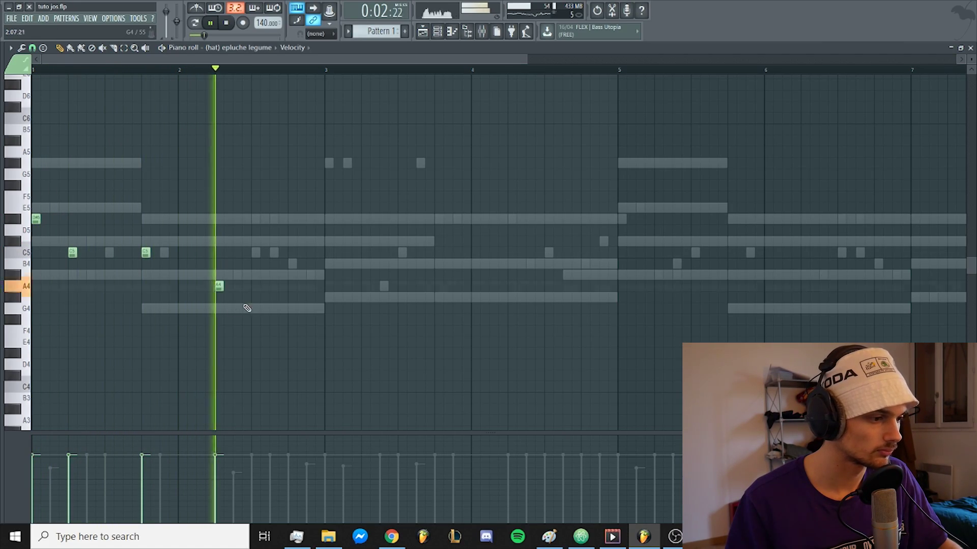
click(292, 253)
key(space)
Step: Repeat the two-bar epluche legume hat pattern through bar 8, deselect it and play the pattern
scroll(324, 305, down, 1)
drag(244, 73, 34, 74)
key(ctrl+b)
key(ctrl+b)
key(ctrl+b)
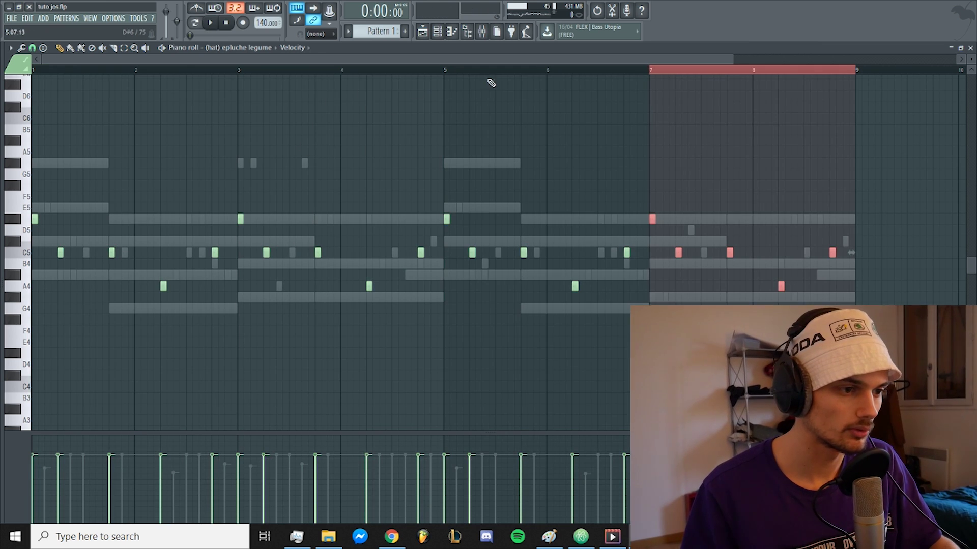
key(ctrl+d)
key(space)
Step: Load the (hat) oh salope sample from the drum kit's hi hats folder as a new channel and show its piano roll
key(F6)
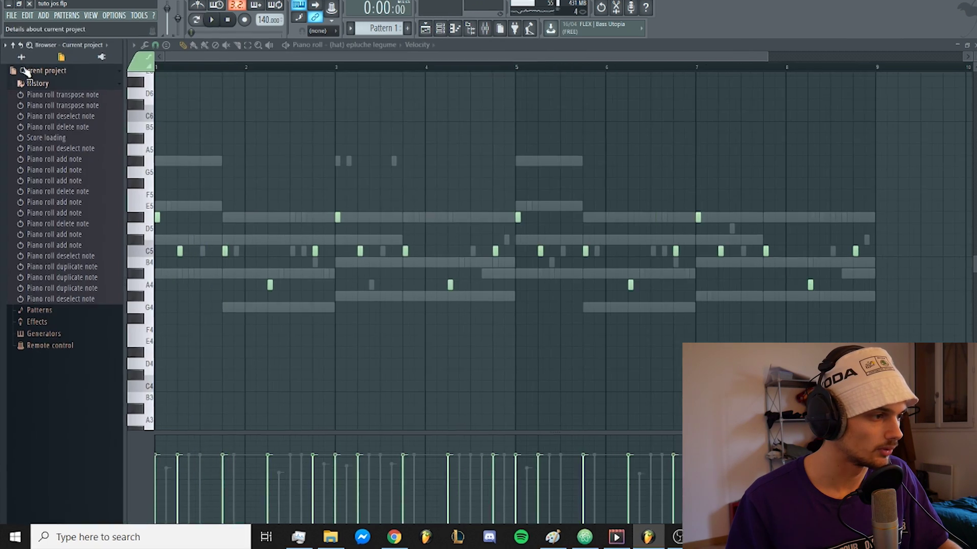
click(22, 57)
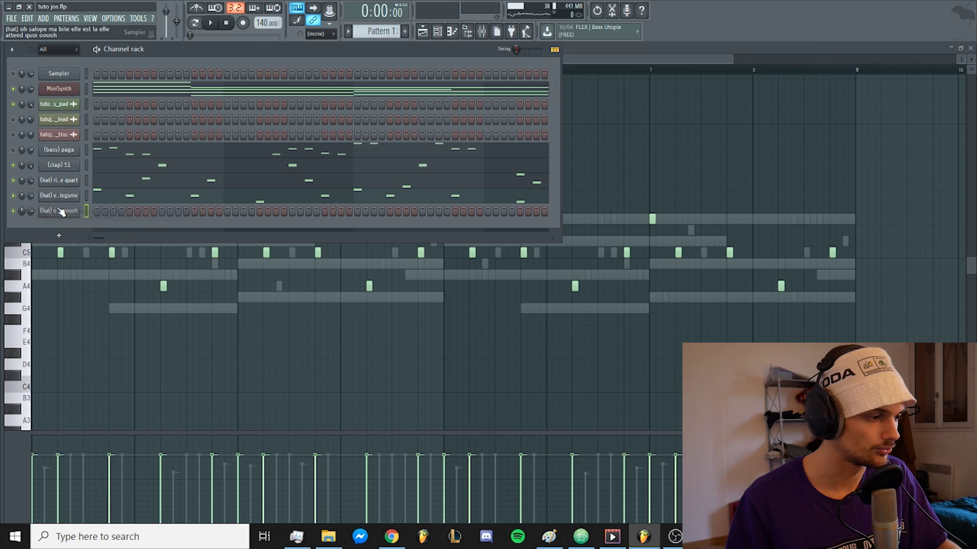
right_click(84, 204)
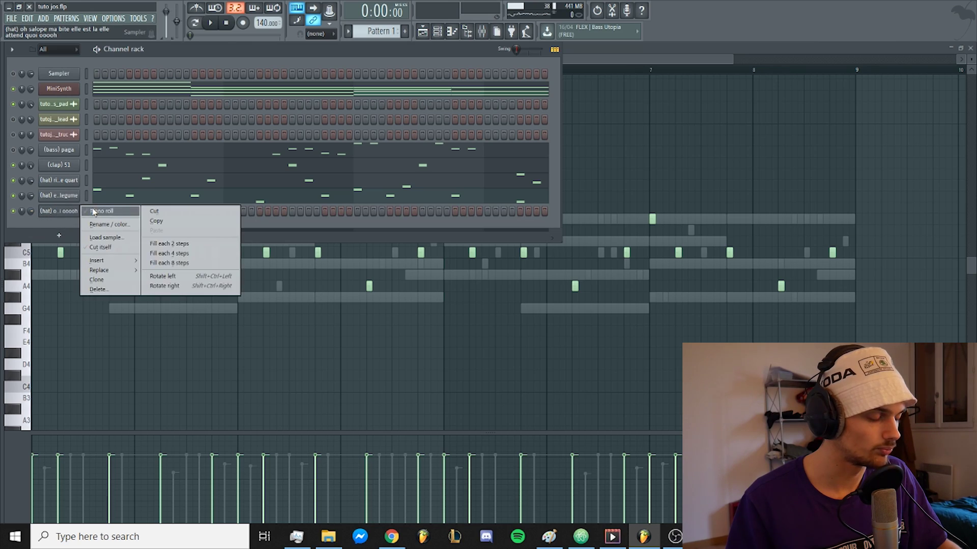
click(96, 211)
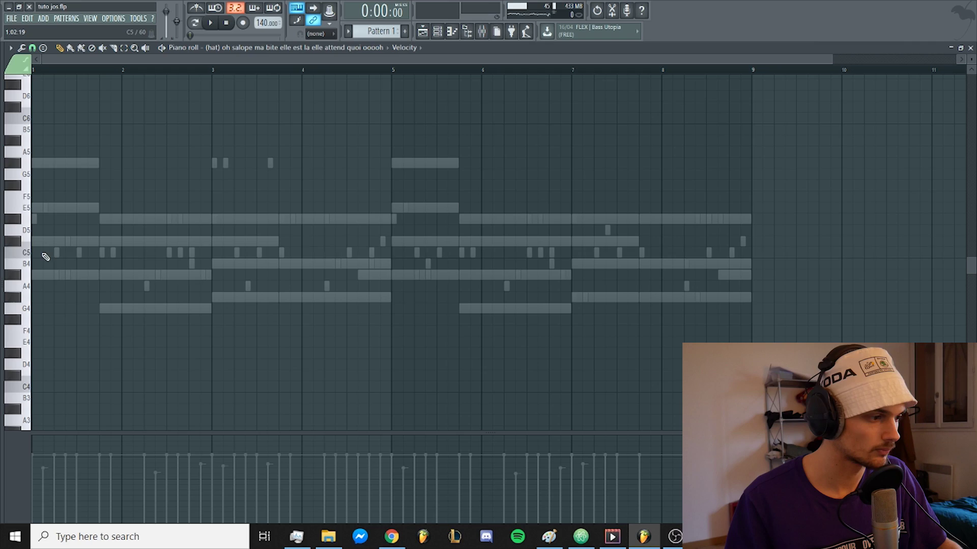
Step: Place two C5 hits in bar 1, on the offbeats of beats 1 and 3, and select them
key(space)
scroll(34, 273, up, 4)
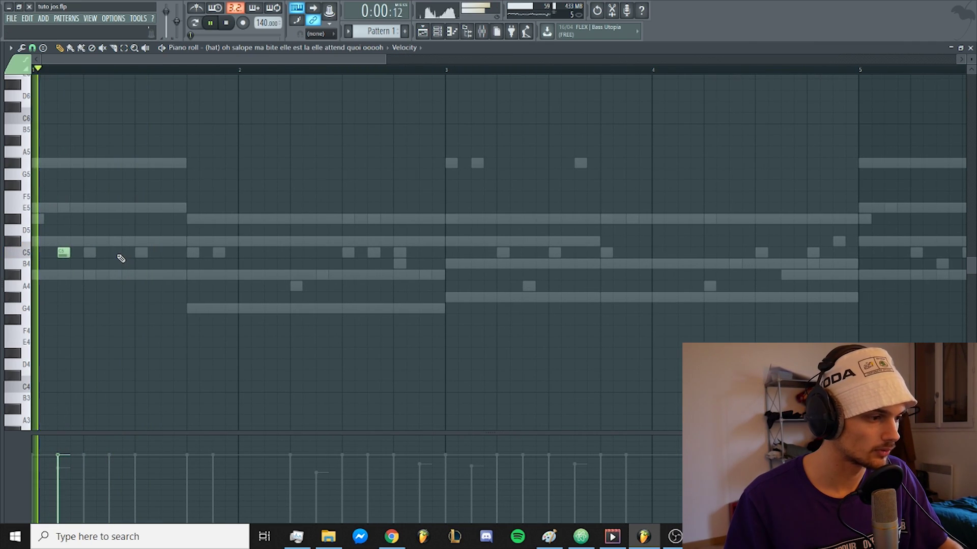
key(space)
scroll(242, 218, down, 1)
key(ctrl+a)
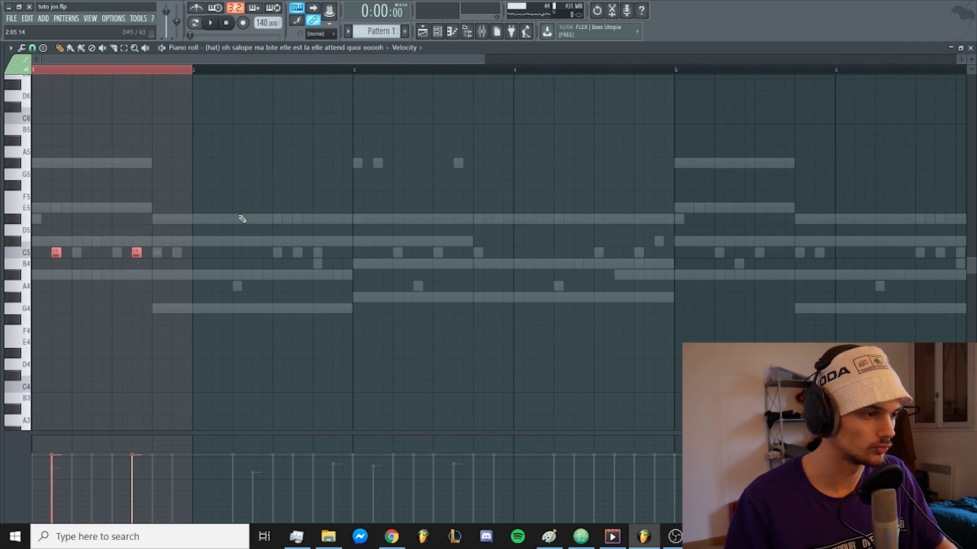
Step: Duplicate the one-bar hat pattern through bar 8, deselect it and play the pattern
key(ctrl+b)
key(ctrl+b)
scroll(240, 217, down, 3)
key(ctrl+b)
key(ctrl+b)
key(ctrl+b)
key(ctrl+b)
key(ctrl+b)
key(ctrl+d)
key(space)
Step: Load the (hat) jme tate a acheter un glock sample and build a roll of six C5 hits on beat 2 of bar 2
key(F6)
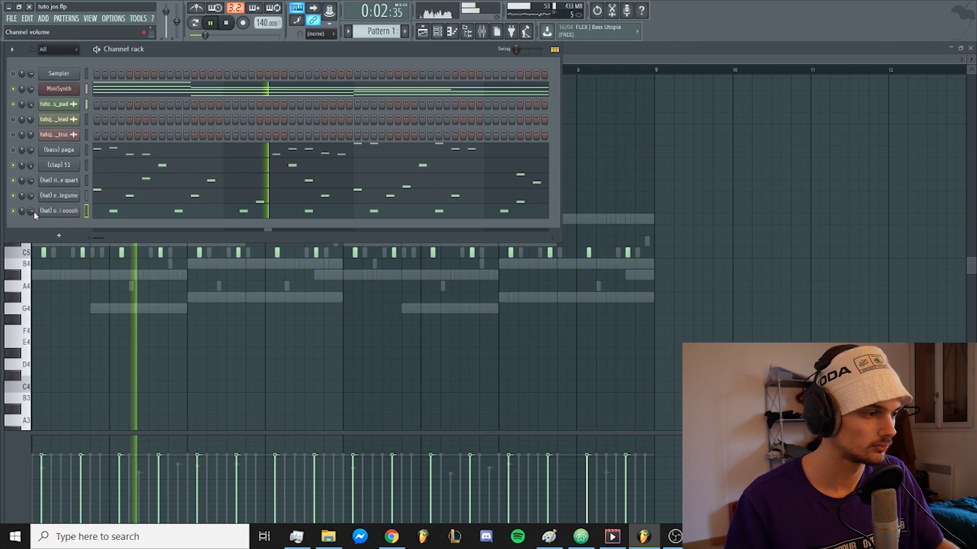
key(alt+F8)
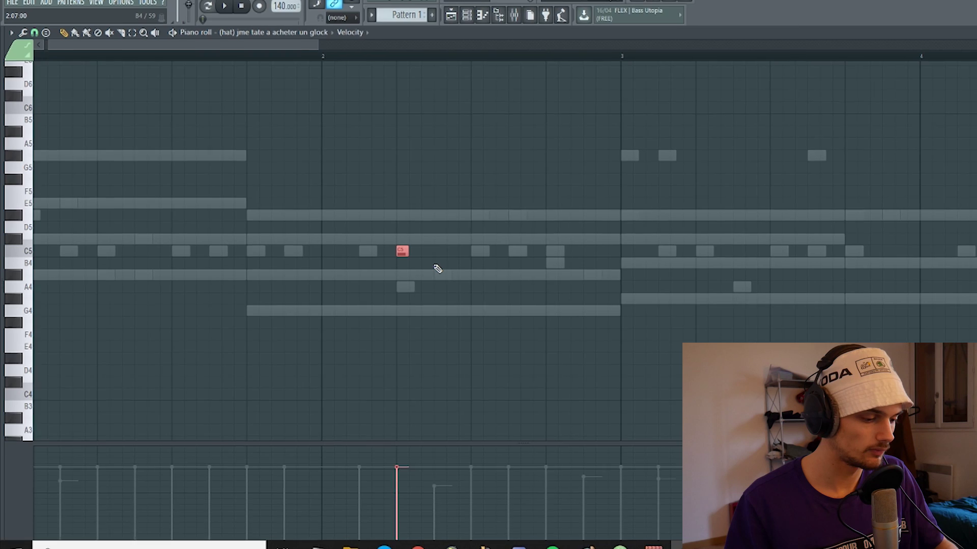
key(ctrl+b)
key(ctrl+b)
key(ctrl+b)
key(ctrl+b)
key(ctrl+b)
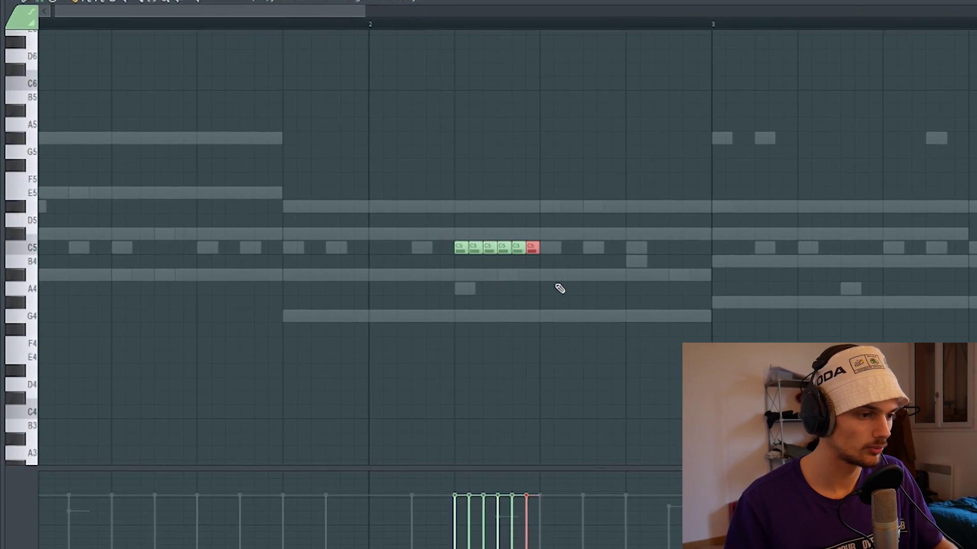
ctrl+click(539, 305)
scroll(546, 312, down, 3)
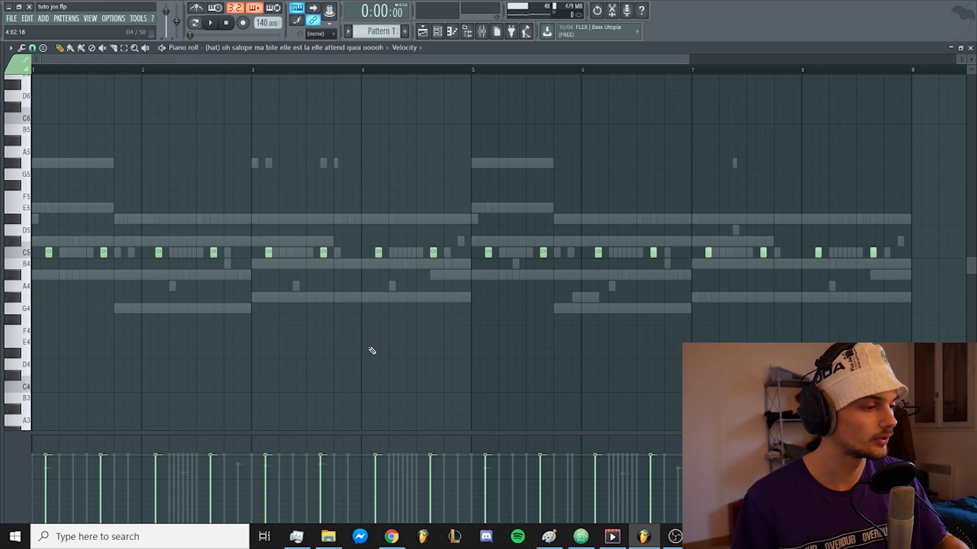
Step: Switch to WhatsApp Web in Chrome and reply "non" to the unread message asking for beats
mouse_move(2, 326)
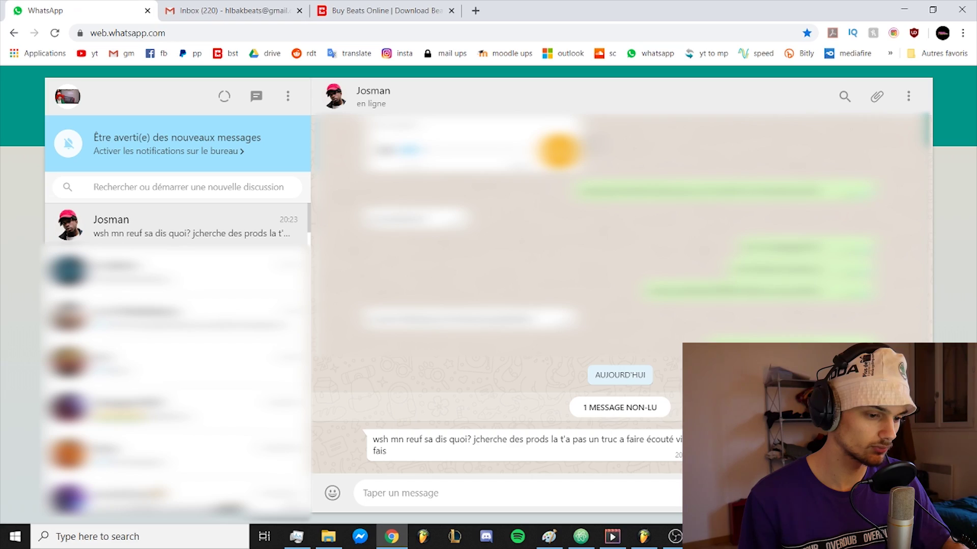
click(647, 541)
click(651, 545)
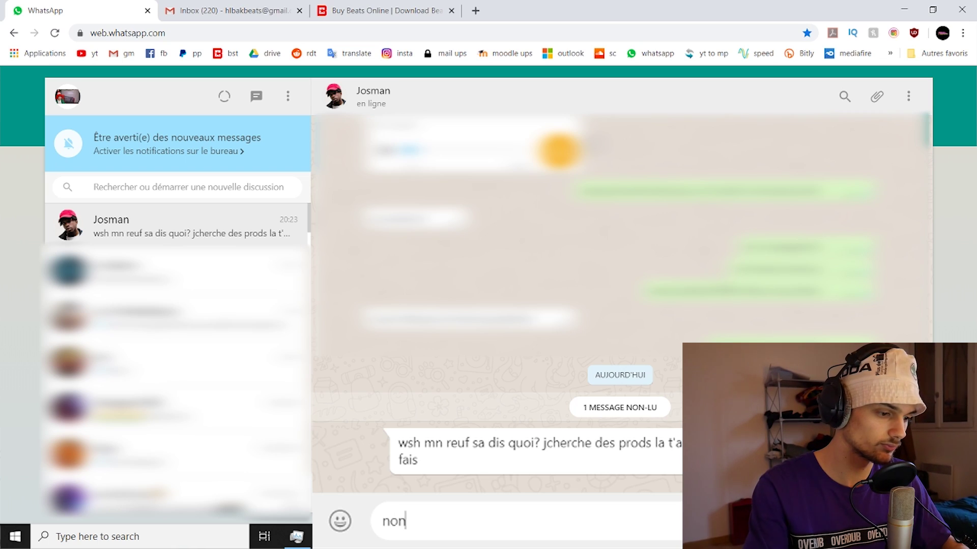
key(Return)
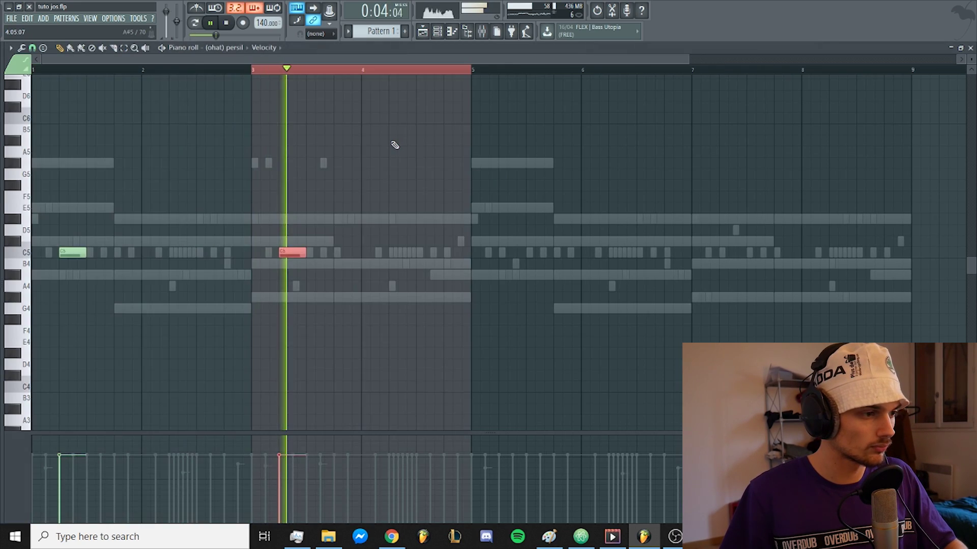
Step: Duplicate the (ohat) persil C5 note into bars 5 and 7
key(ctrl+b)
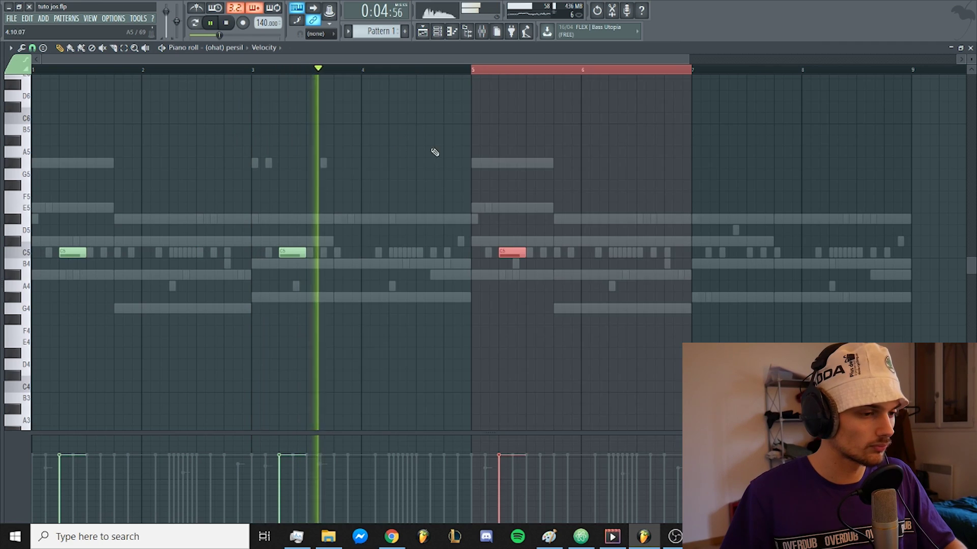
key(ctrl+b)
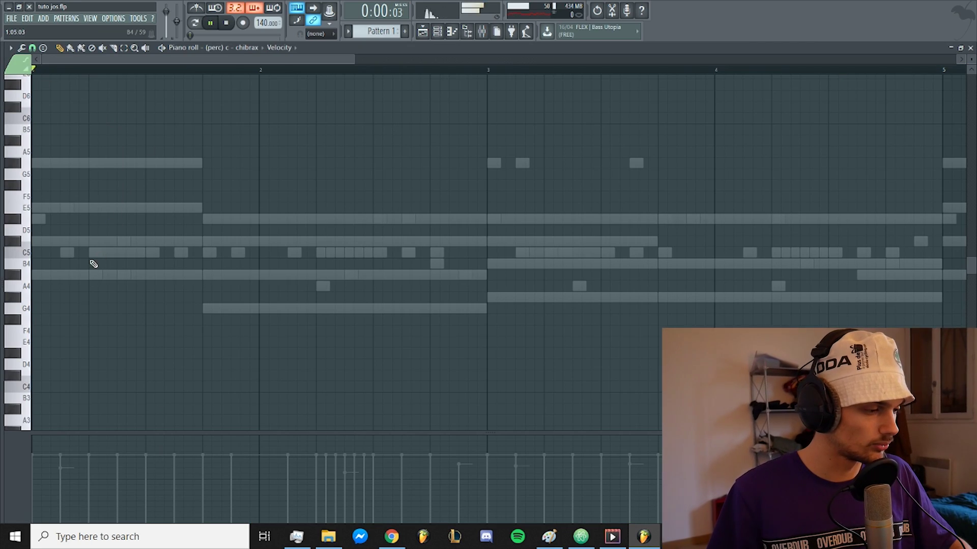
Step: Place a (perc) c - chibrax hit near the end of bar 1, repeat it in bar 5 and play the pattern
key(space)
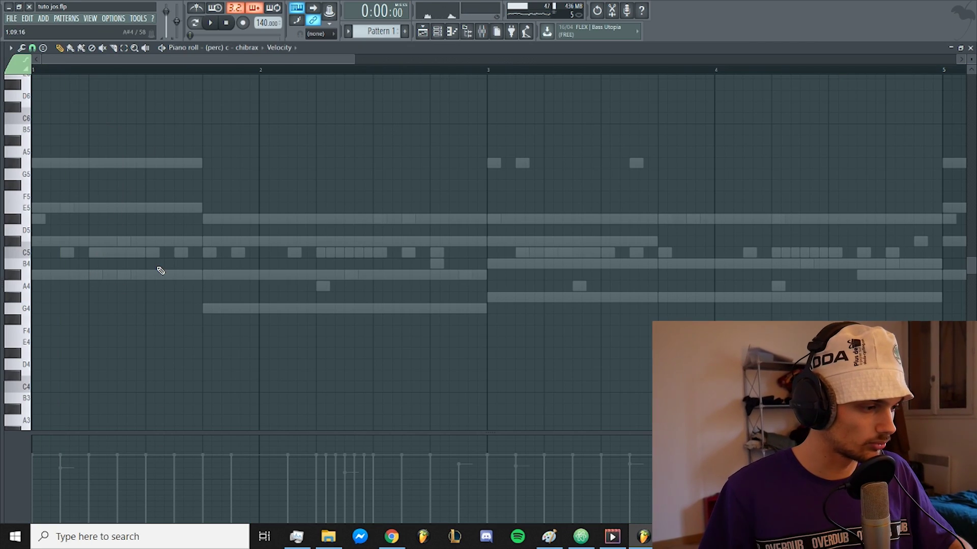
scroll(76, 327, down, 3)
key(space)
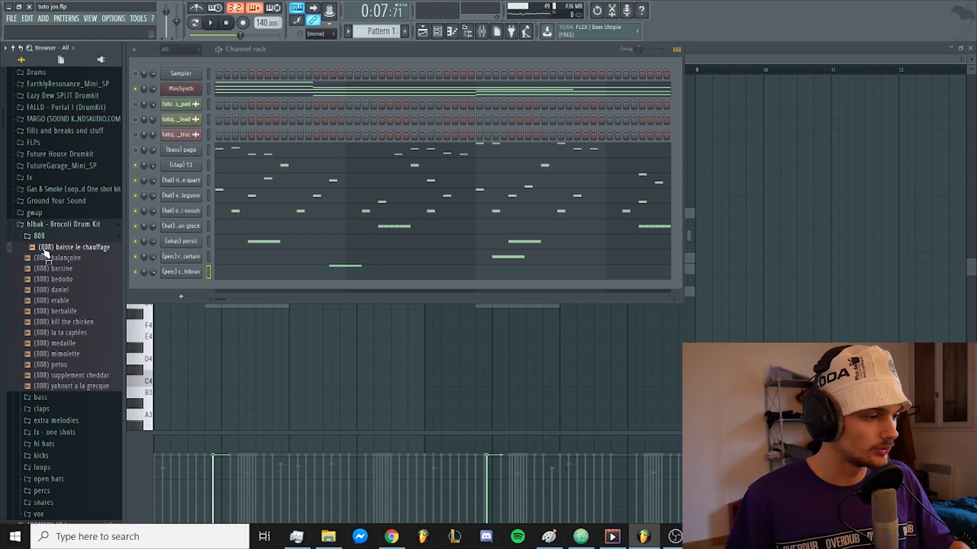
Step: Add the (808) baisse le chauffage sample as a channel, route it to mixer track 7 and load RC-20 Retro Color in slot 6
drag(38, 250, 238, 226)
drag(55, 159, 56, 159)
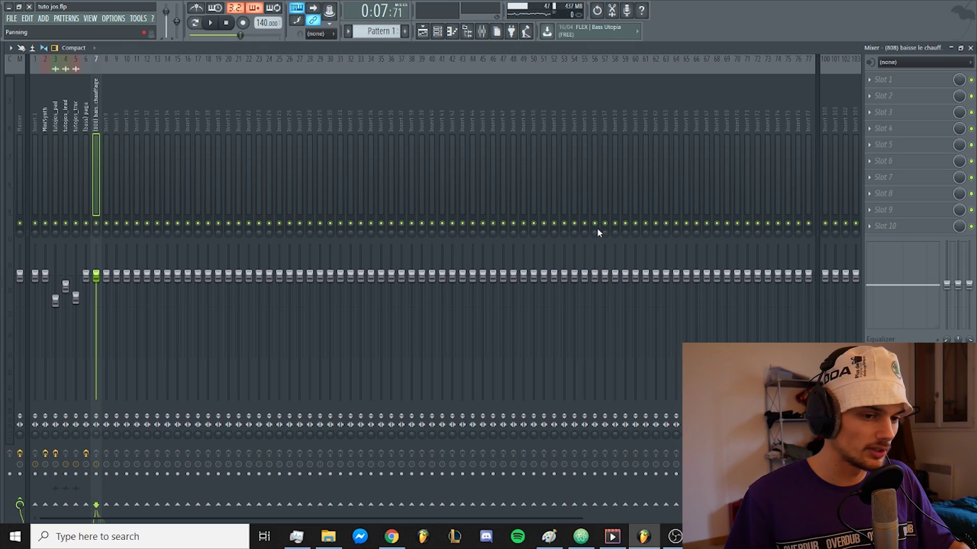
click(880, 164)
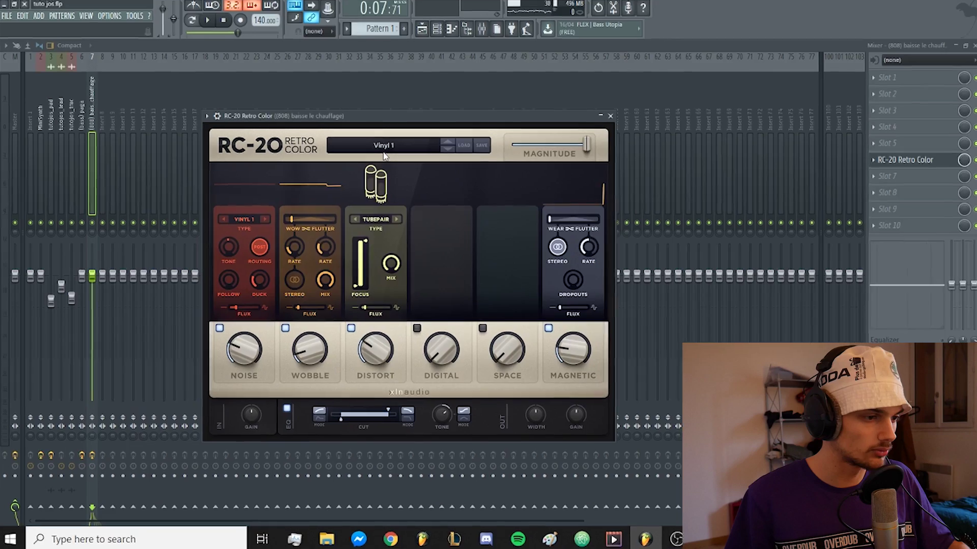
Step: Choose the Bass Talk preset for the 808's RC-20 Retro Color and move the plugin window aside to audition it
click(381, 146)
scroll(314, 221, up, 7)
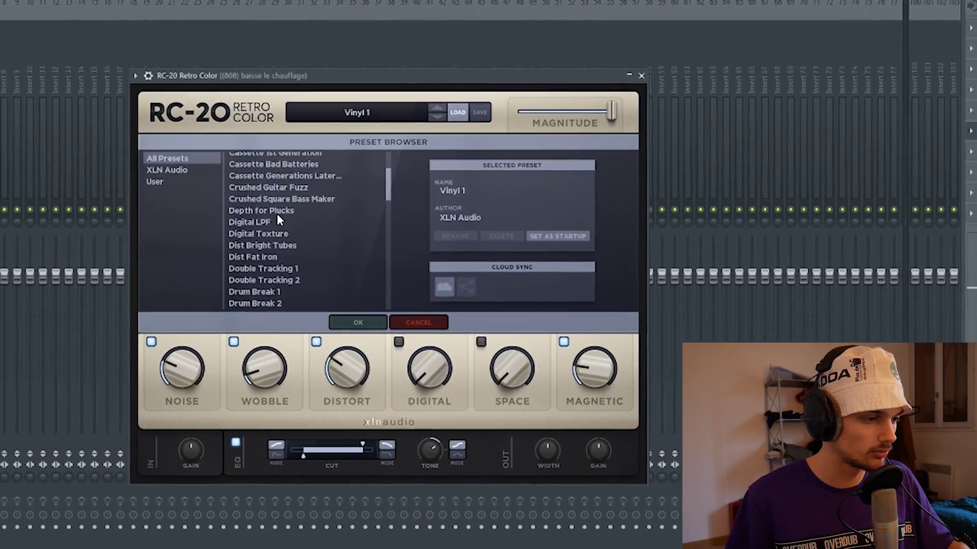
click(274, 209)
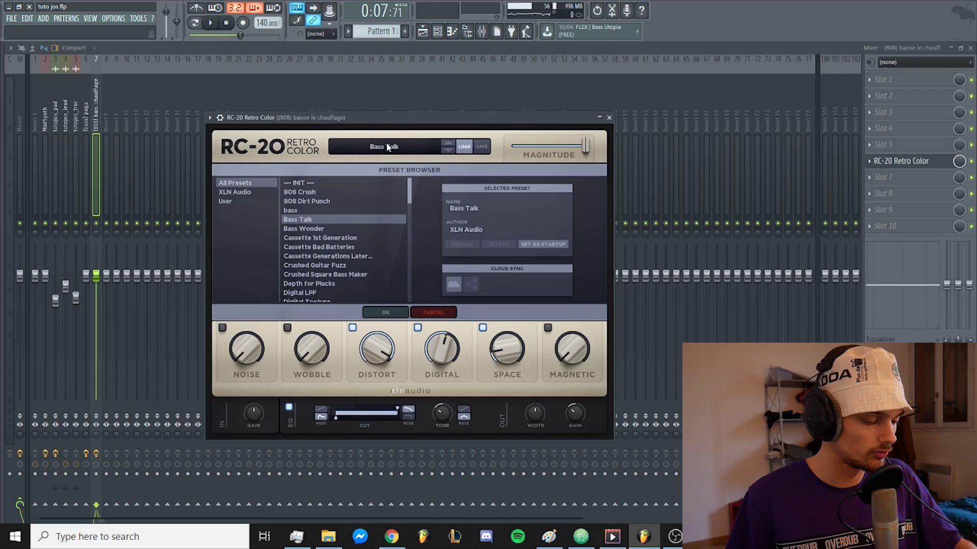
drag(408, 124, 376, 121)
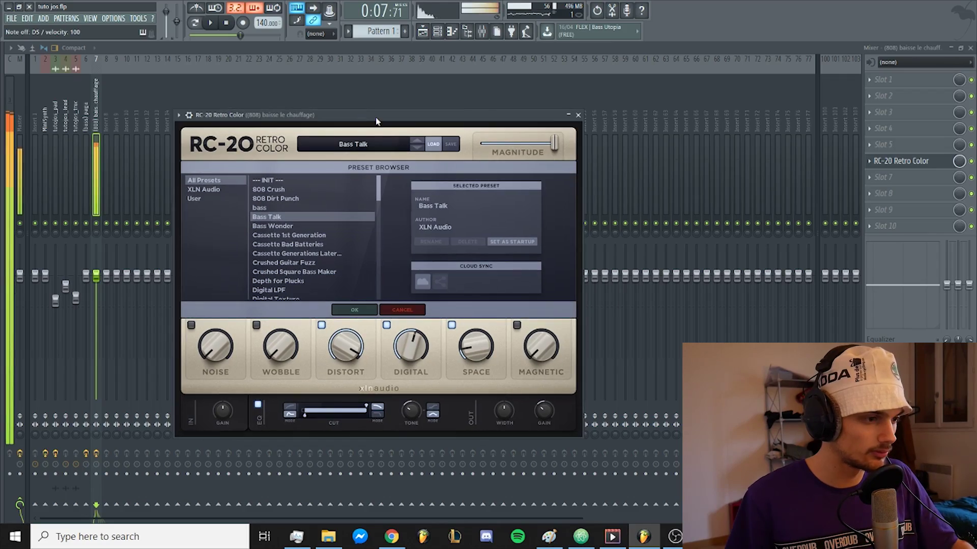